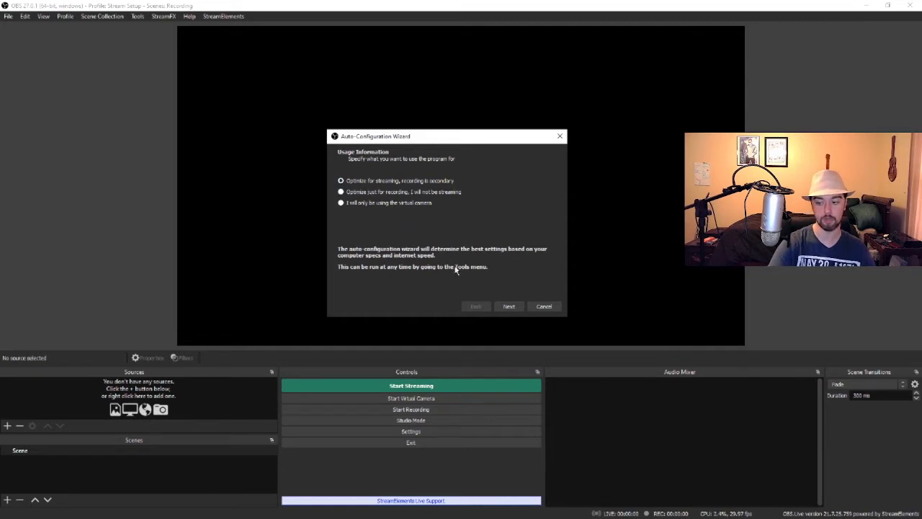
# Configure the wizard to optimize for streaming with the current 1920x1080 canvas and either 60 or 30 FPS, preferring 60 when possible.
pyautogui.click(509, 307)
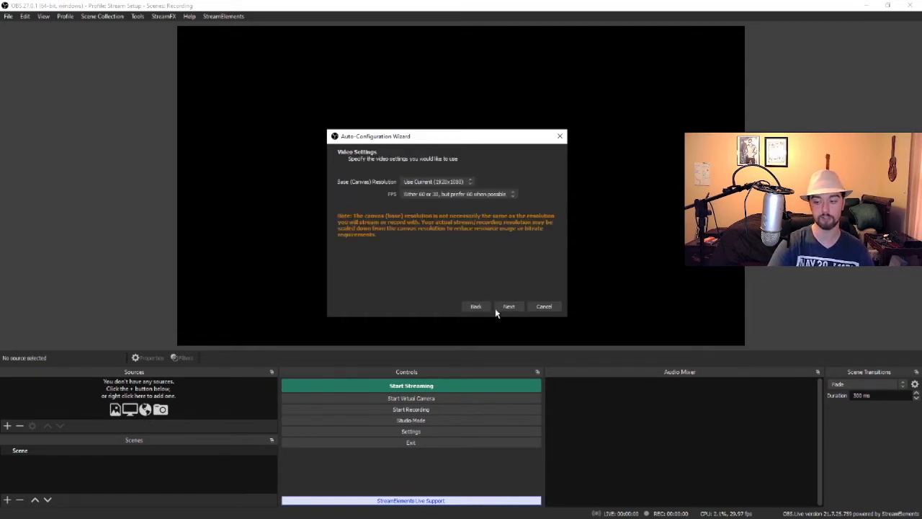
pyautogui.click(470, 182)
pyautogui.click(471, 181)
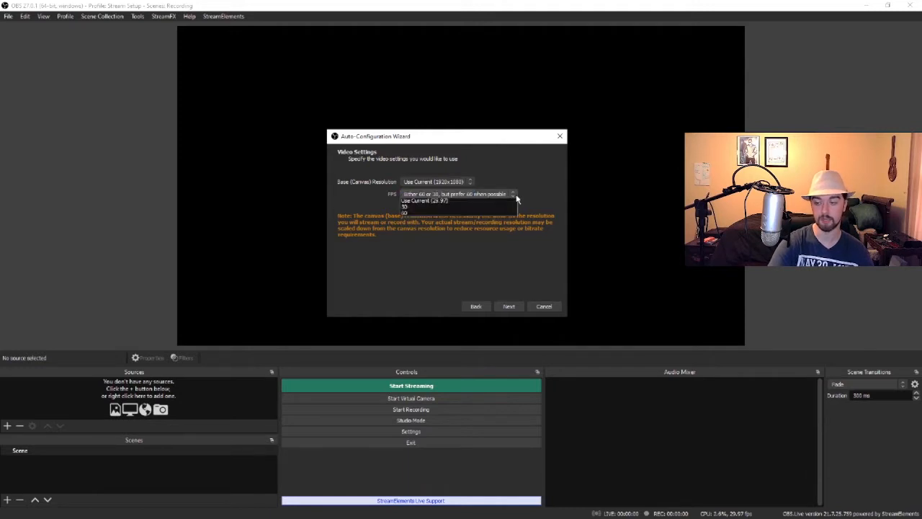
pyautogui.click(513, 194)
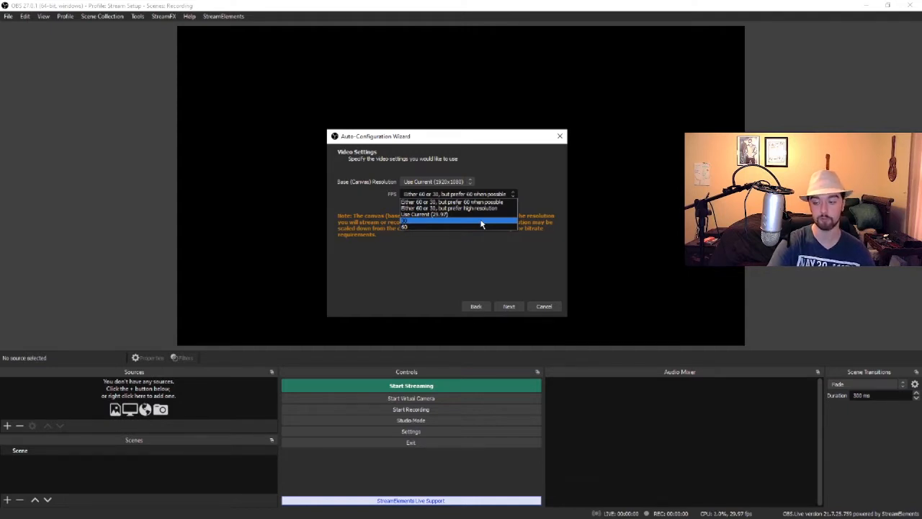
pyautogui.click(437, 243)
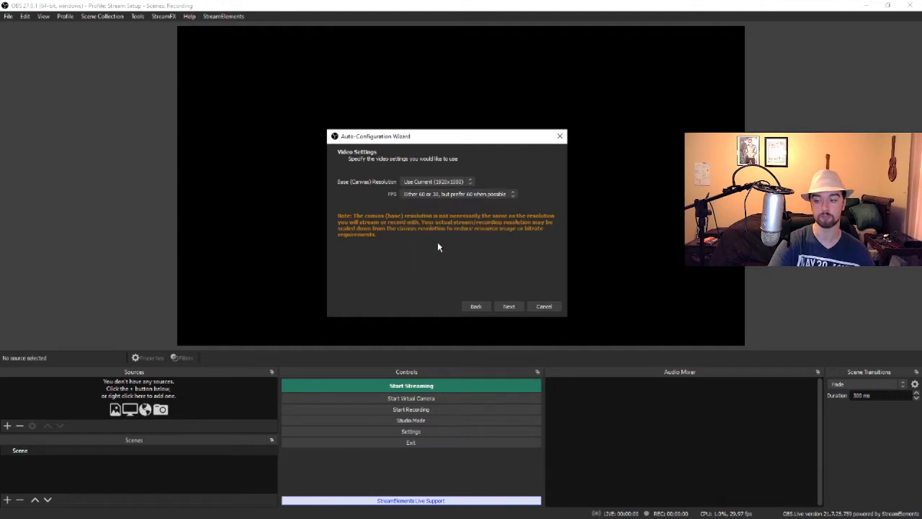
pyautogui.click(507, 307)
# Review the available streaming services with Twitch kept selected, and look at the Twitch account login form before closing it.
pyautogui.click(429, 180)
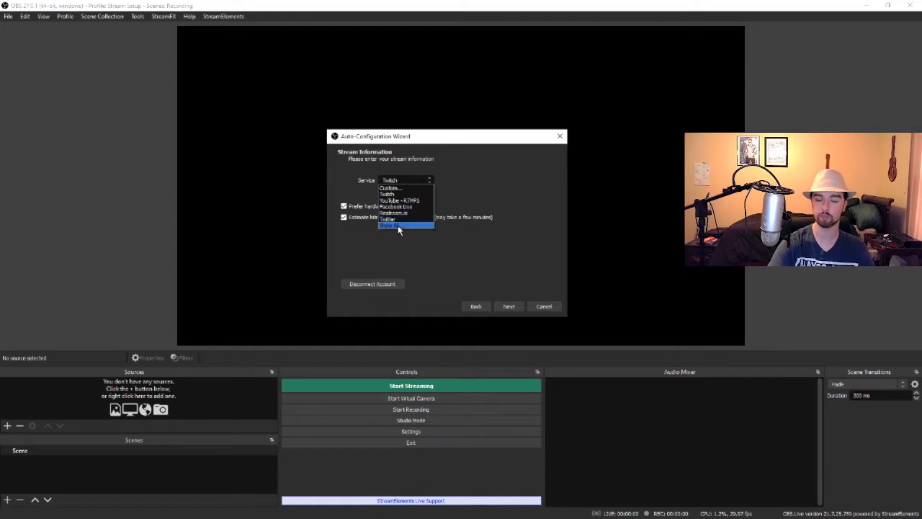
pyautogui.click(452, 183)
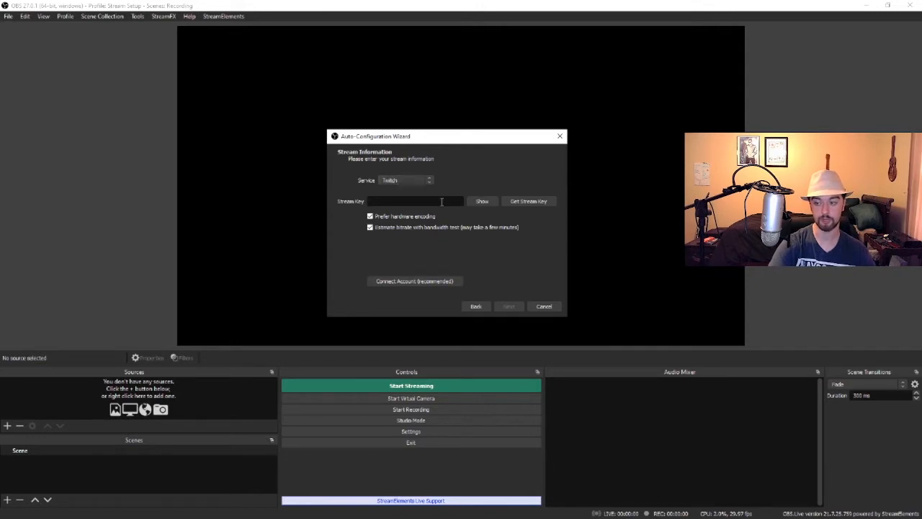
pyautogui.click(396, 201)
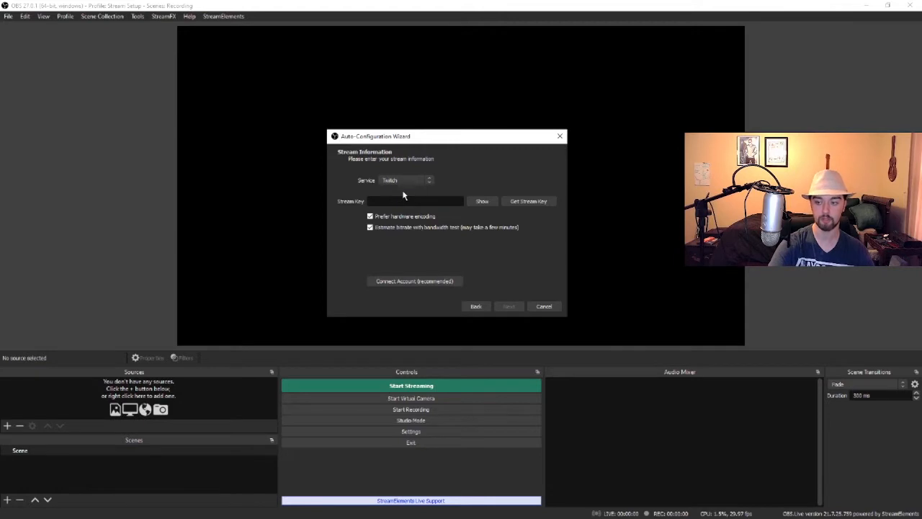
pyautogui.click(403, 280)
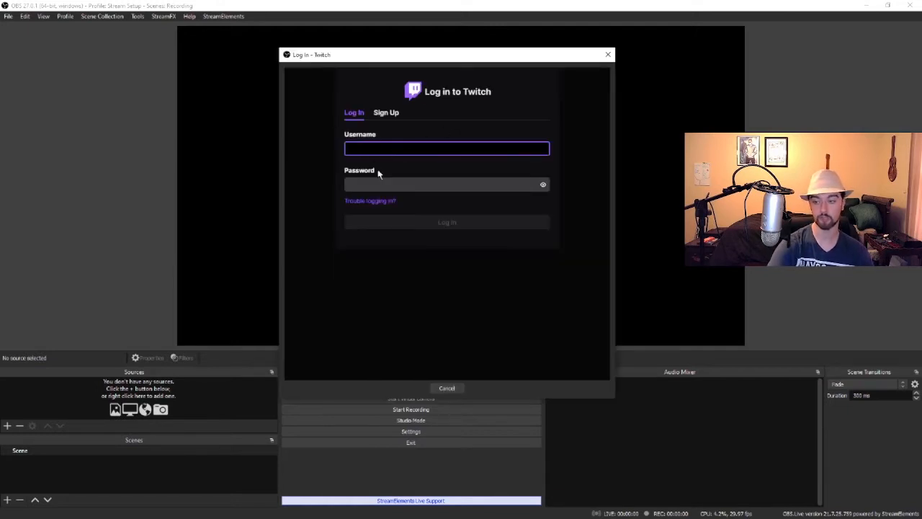
pyautogui.click(607, 54)
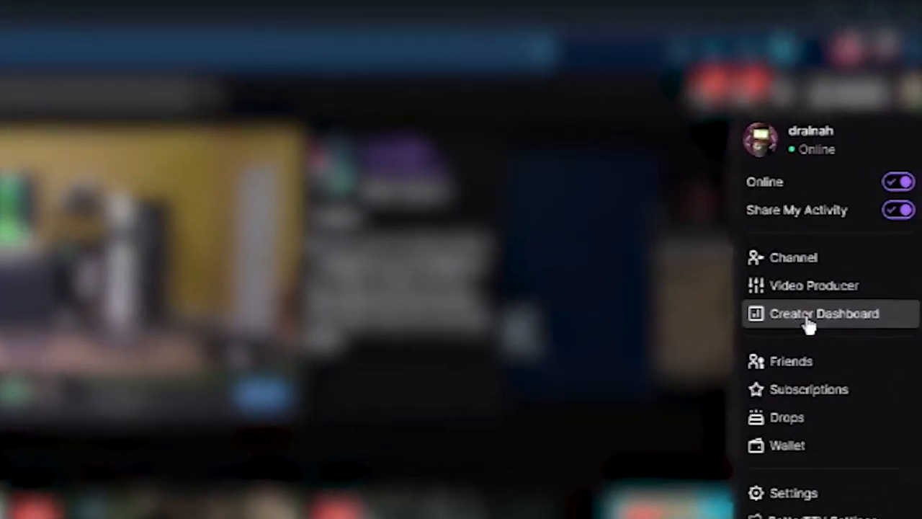
# Open the stream settings in Twitch's Creator Dashboard and copy the primary stream key.
pyautogui.click(808, 317)
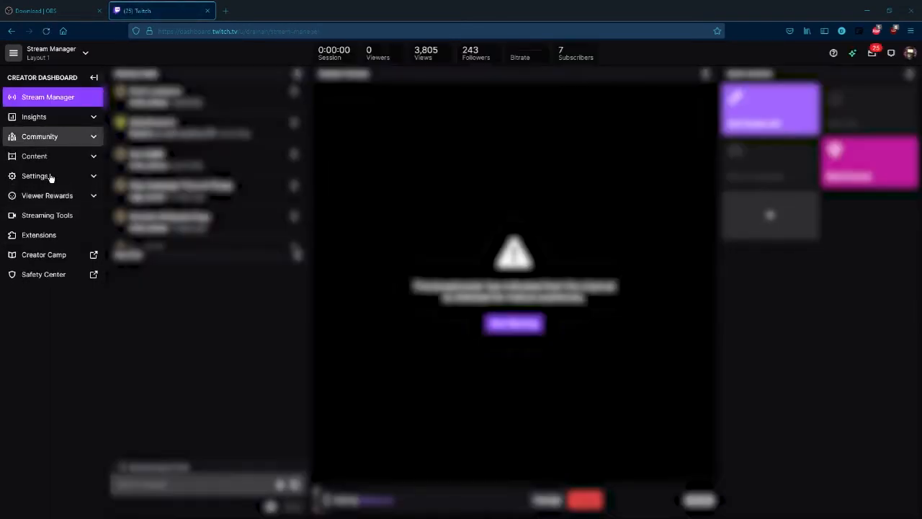
pyautogui.click(51, 177)
pyautogui.click(55, 199)
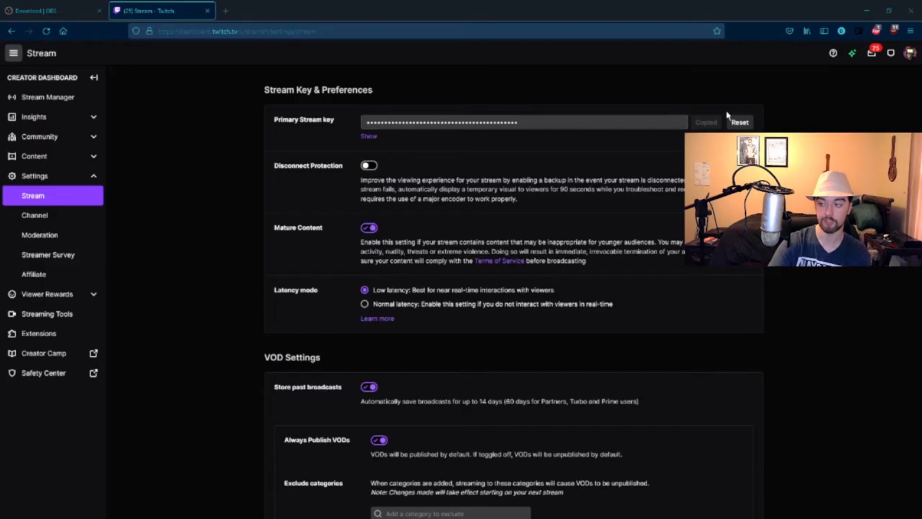
pyautogui.click(708, 123)
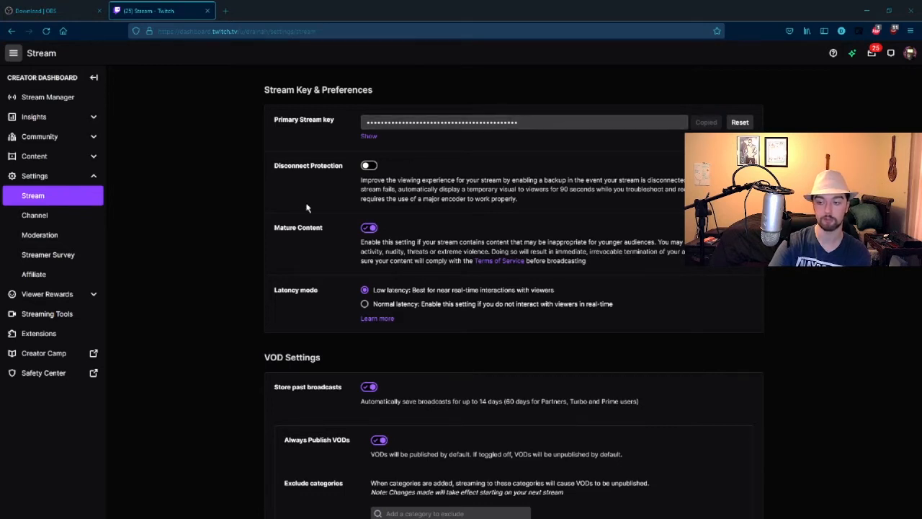
# Switch back to OBS, paste the Twitch stream key into the configuration wizard, and apply the settings it recommends.
pyautogui.hotkey('alt', 'Tab')
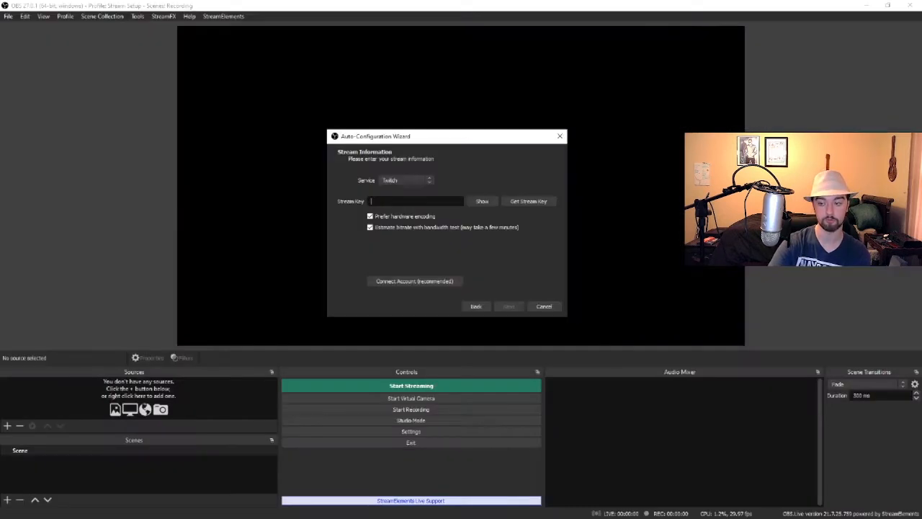
pyautogui.rightClick(405, 201)
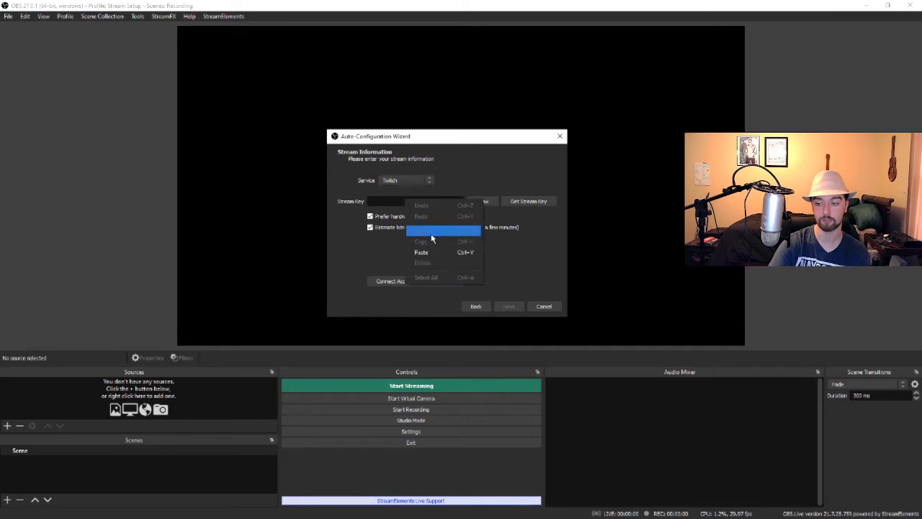
pyautogui.click(425, 252)
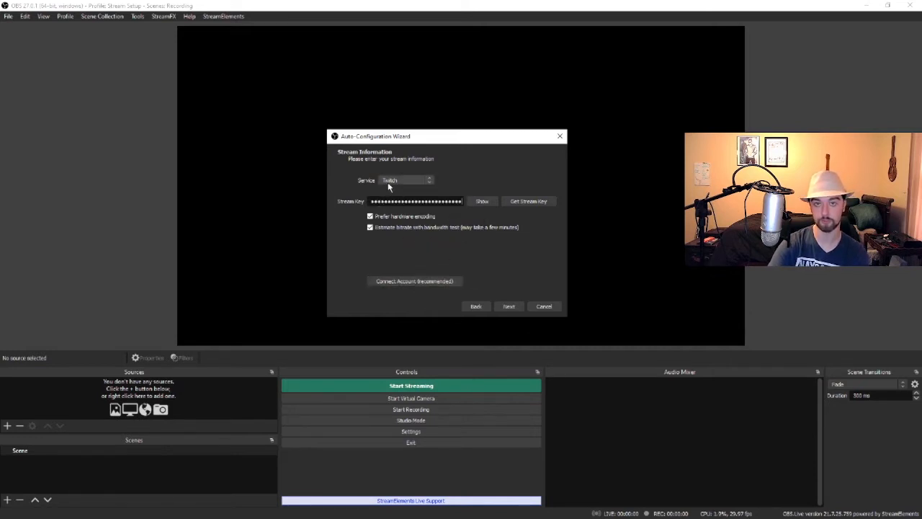
pyautogui.click(509, 306)
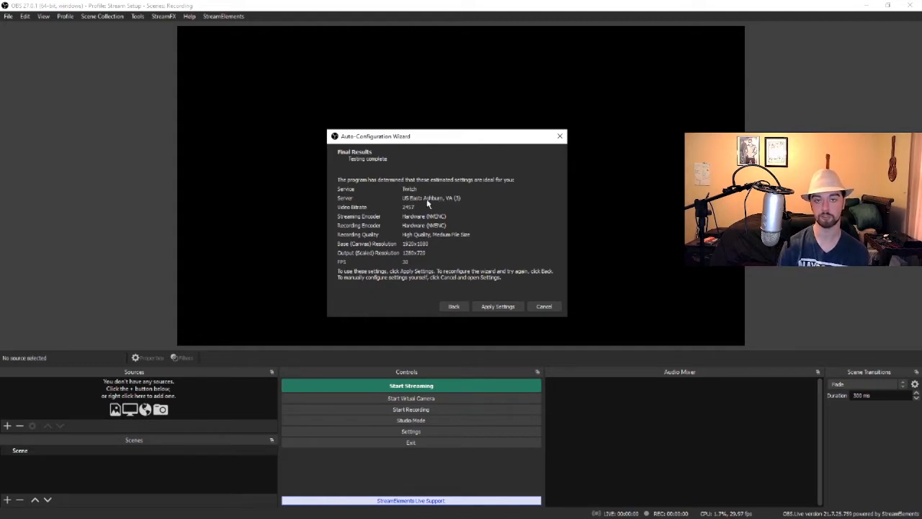
pyautogui.click(492, 308)
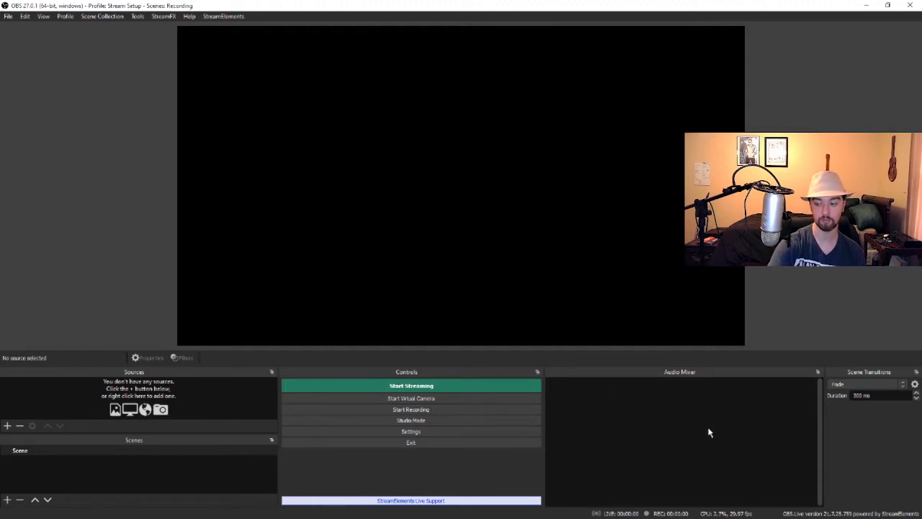
pyautogui.rightClick(627, 433)
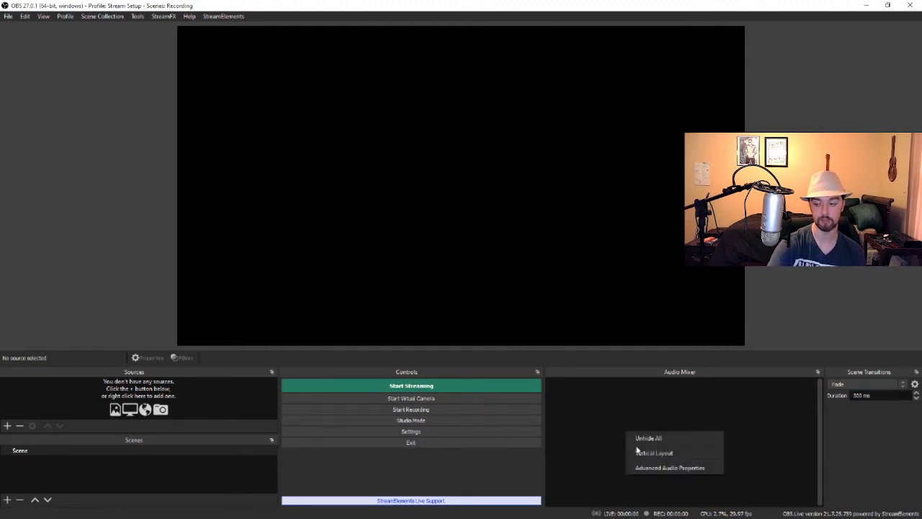
pyautogui.click(317, 217)
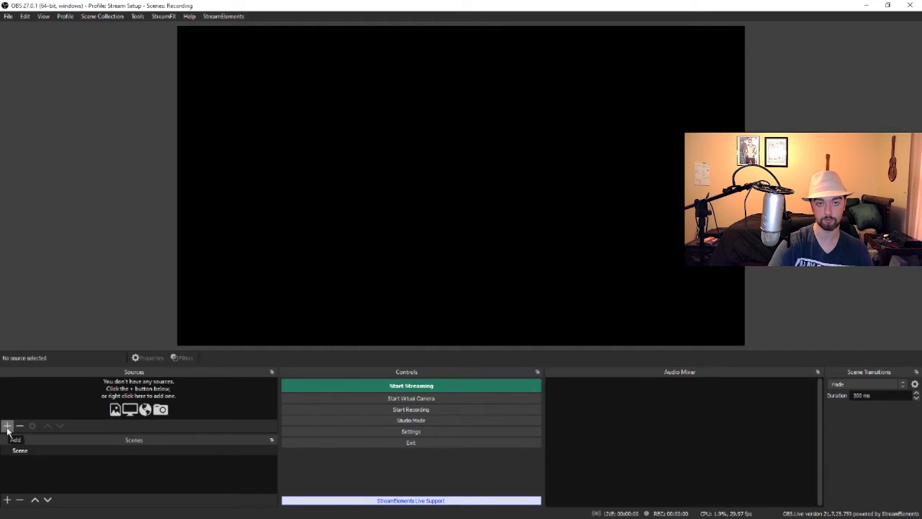
pyautogui.click(73, 474)
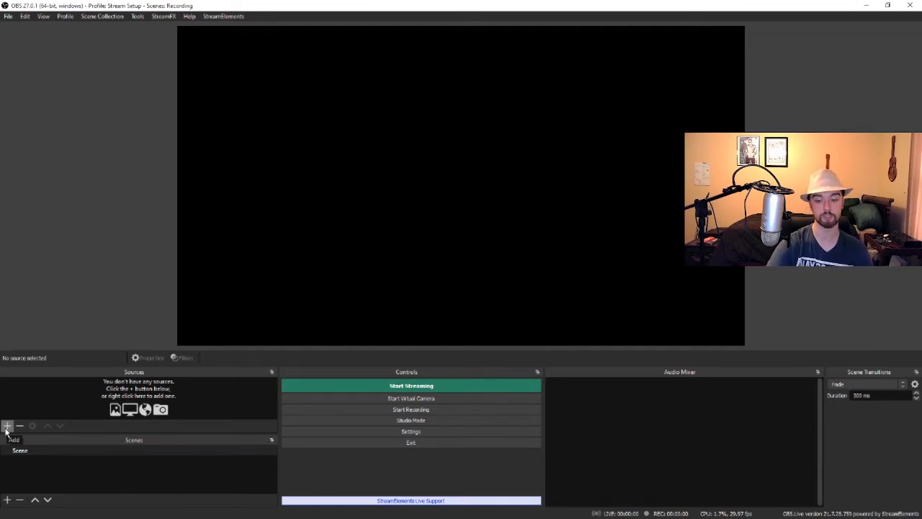
pyautogui.click(6, 431)
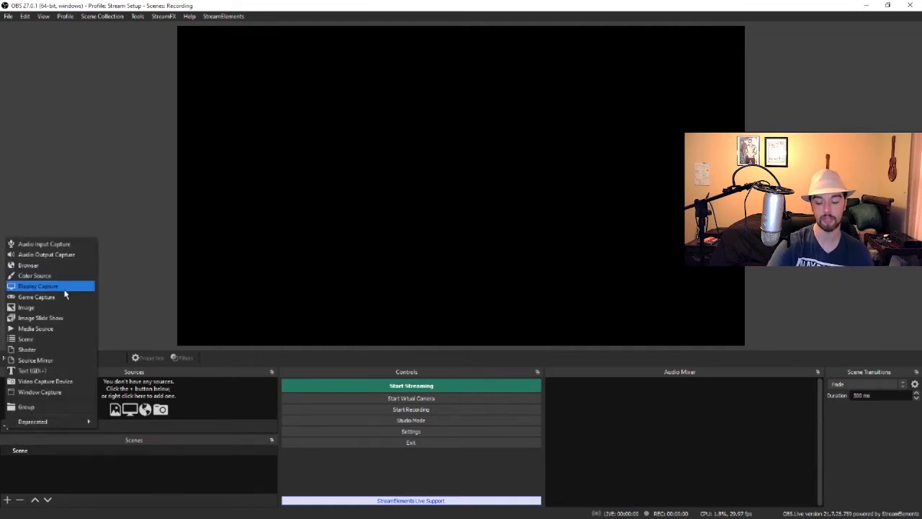
pyautogui.press('Escape')
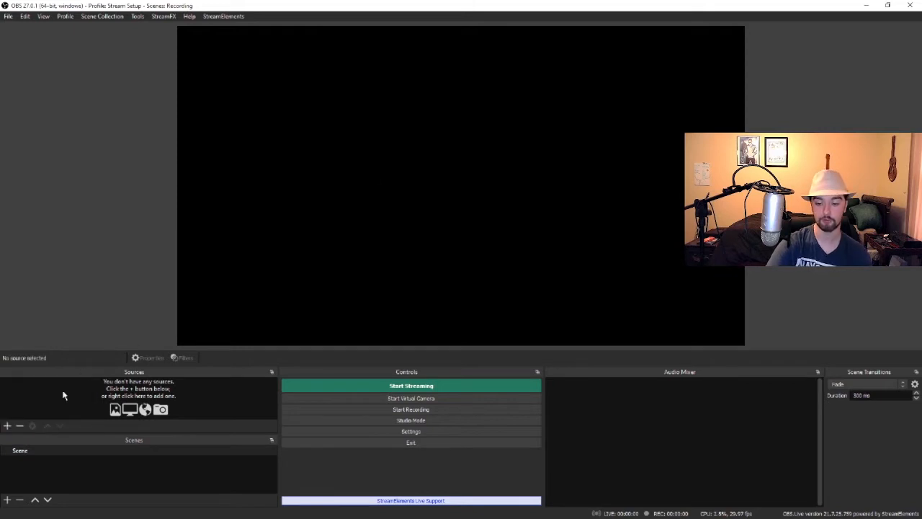
# Add a new Video Capture Device source using the Live Gamer DUO - 2 device, and remove that source again.
pyautogui.click(6, 426)
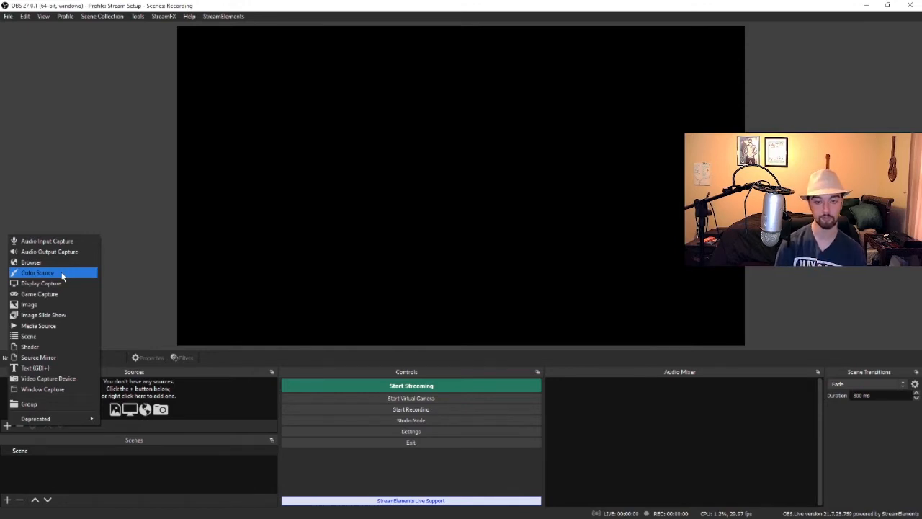
pyautogui.click(73, 379)
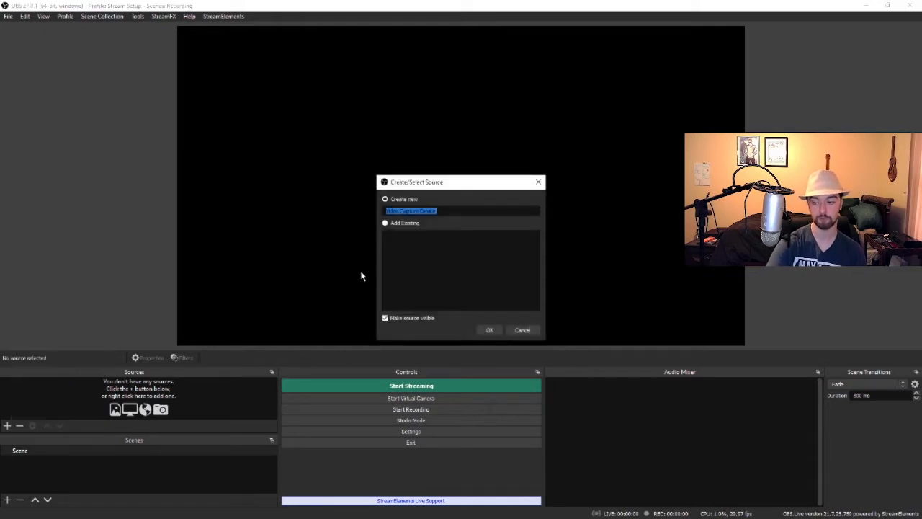
pyautogui.click(489, 330)
pyautogui.click(374, 239)
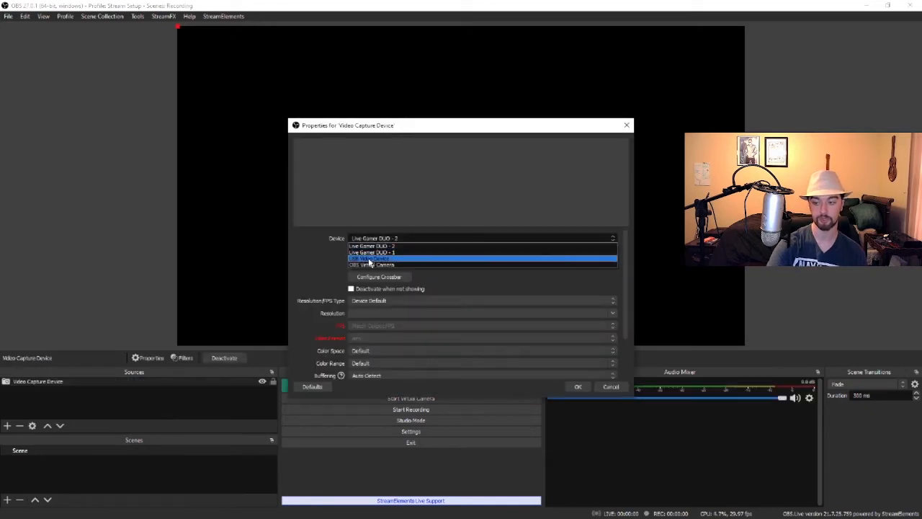
pyautogui.click(349, 264)
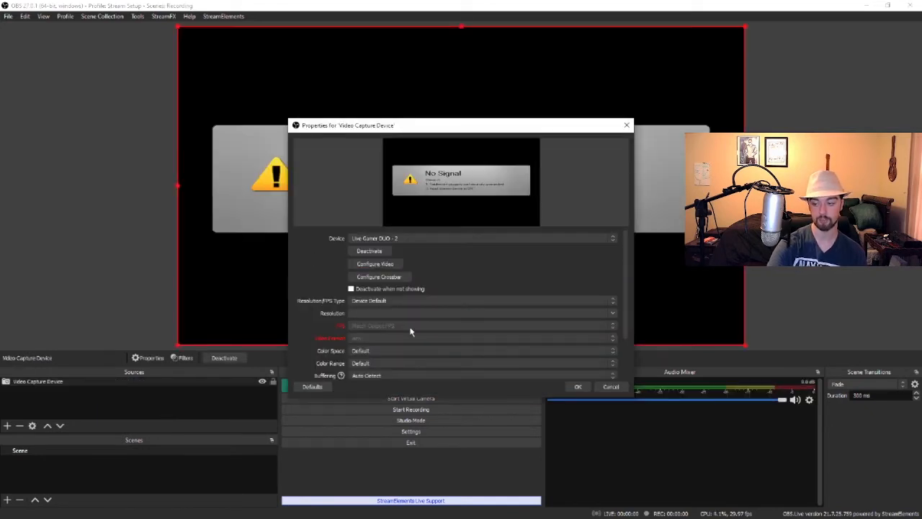
pyautogui.click(577, 386)
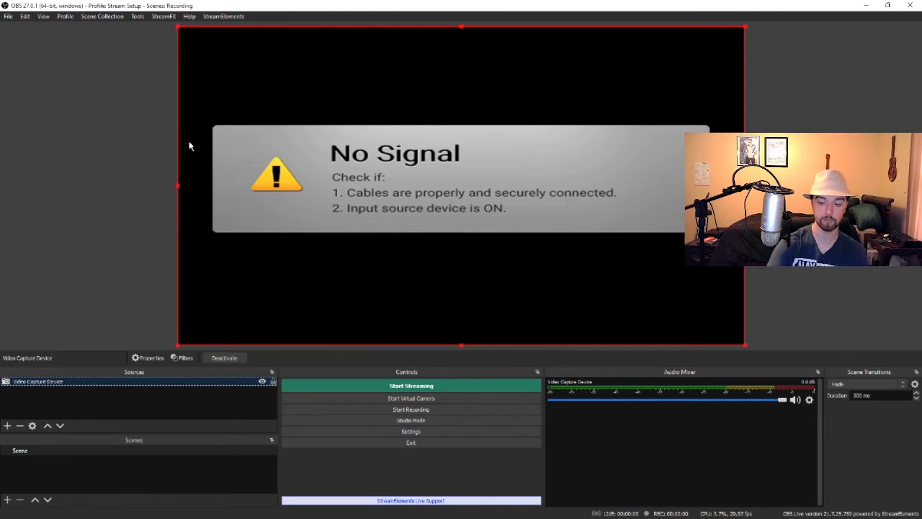
pyautogui.click(20, 425)
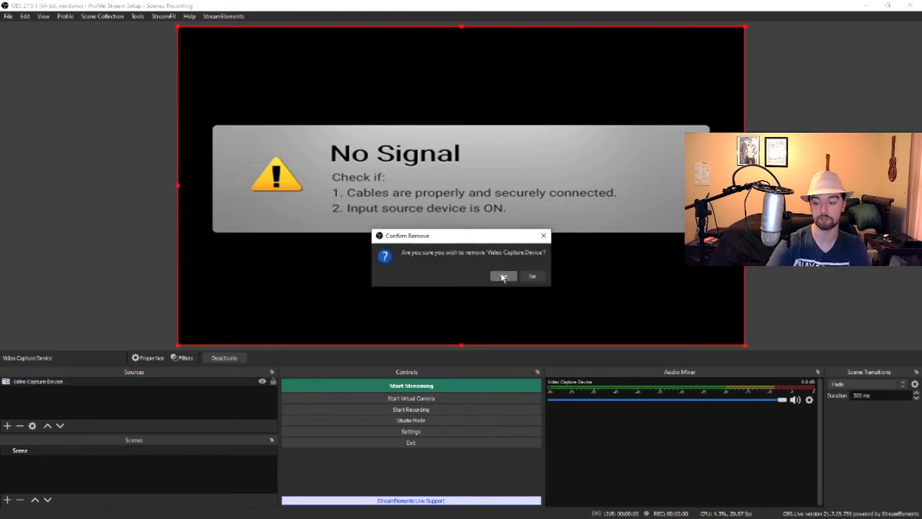
pyautogui.click(503, 275)
# Add a new Window Capture source showing the Firefox Twitch window, matching by title or otherwise a window of the same type.
pyautogui.click(7, 425)
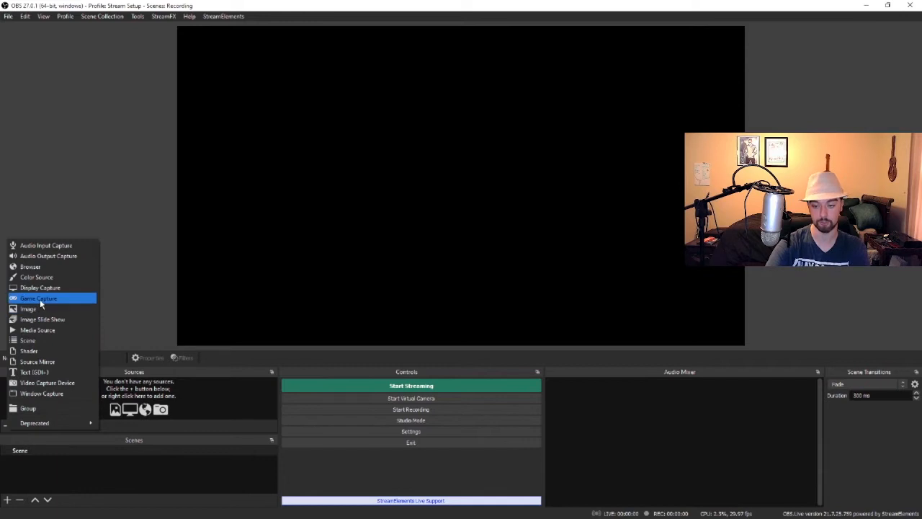
pyautogui.click(41, 392)
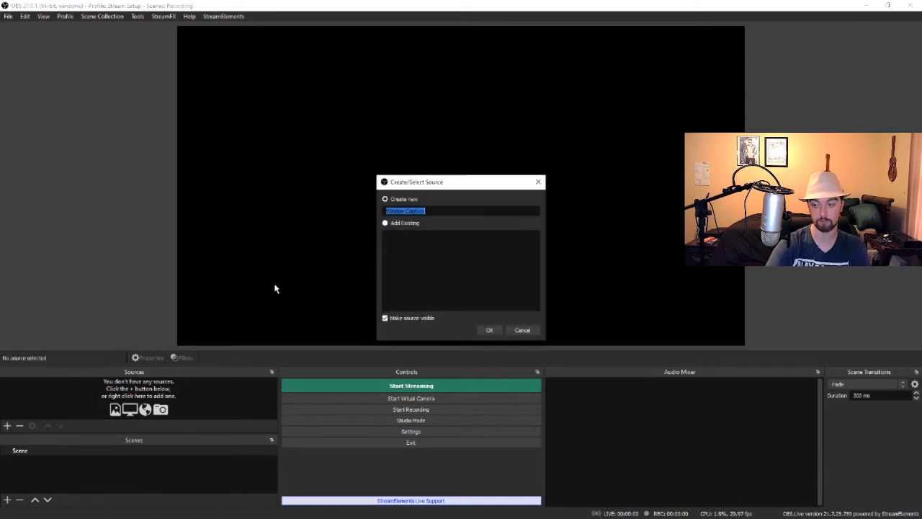
pyautogui.click(489, 330)
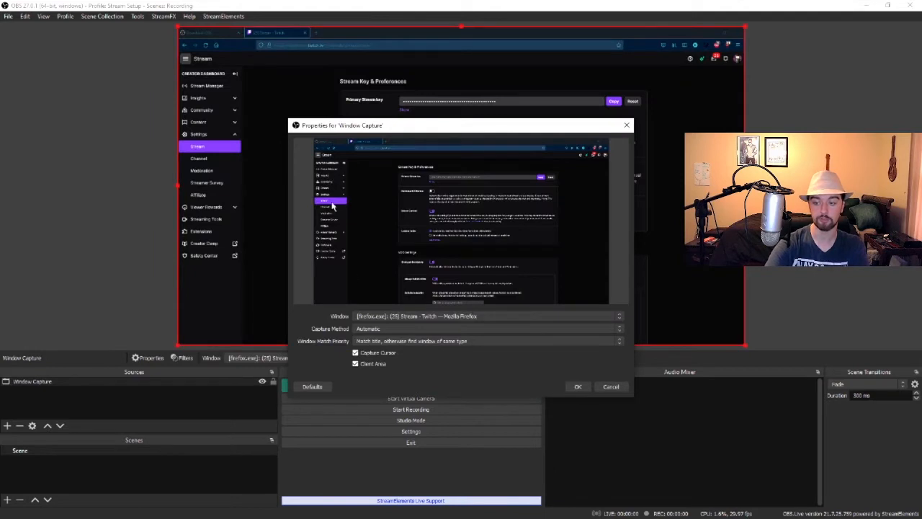
pyautogui.click(391, 318)
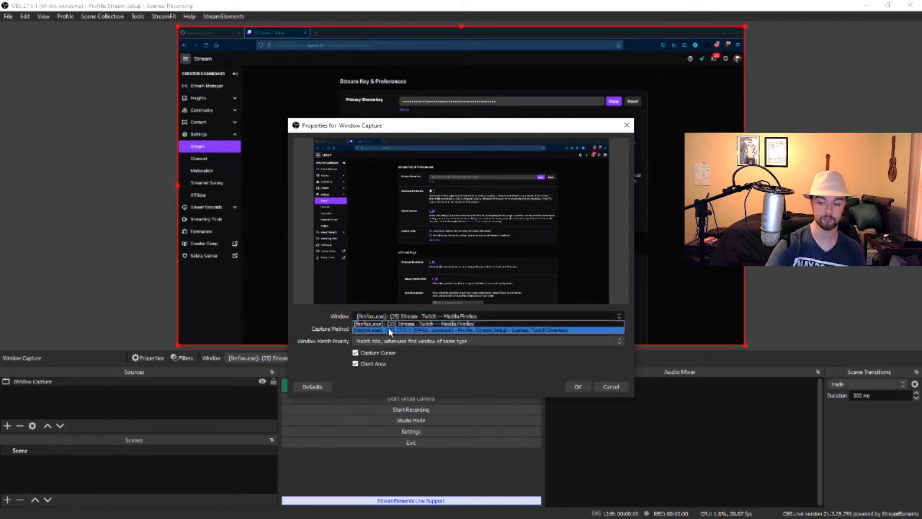
pyautogui.click(389, 324)
pyautogui.click(377, 341)
pyautogui.click(364, 350)
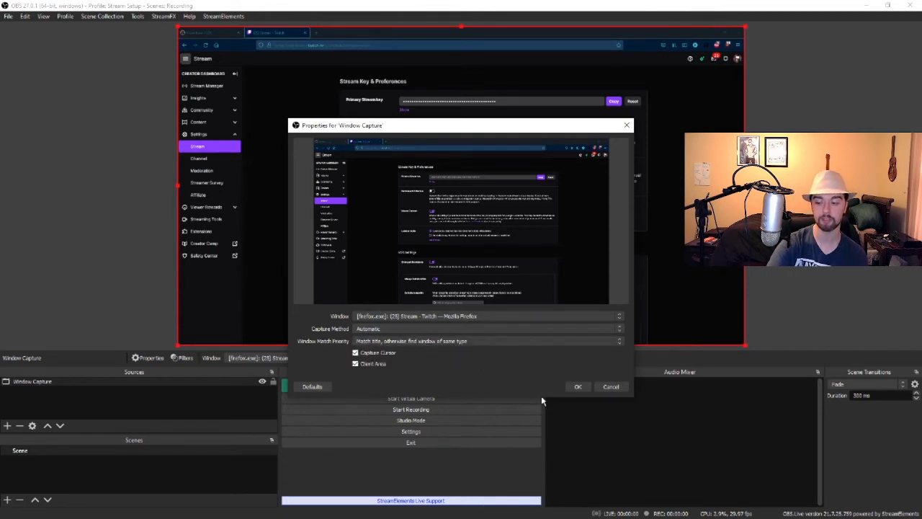
pyautogui.click(355, 353)
pyautogui.click(585, 390)
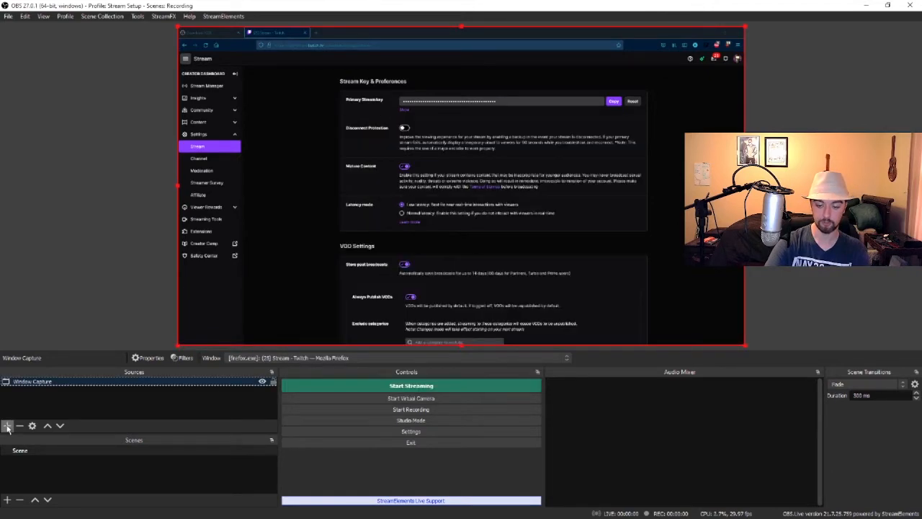
# Add a new Audio Input Capture source named Microphone, using the Microphone (4- Razer Kiyo) device.
pyautogui.click(7, 426)
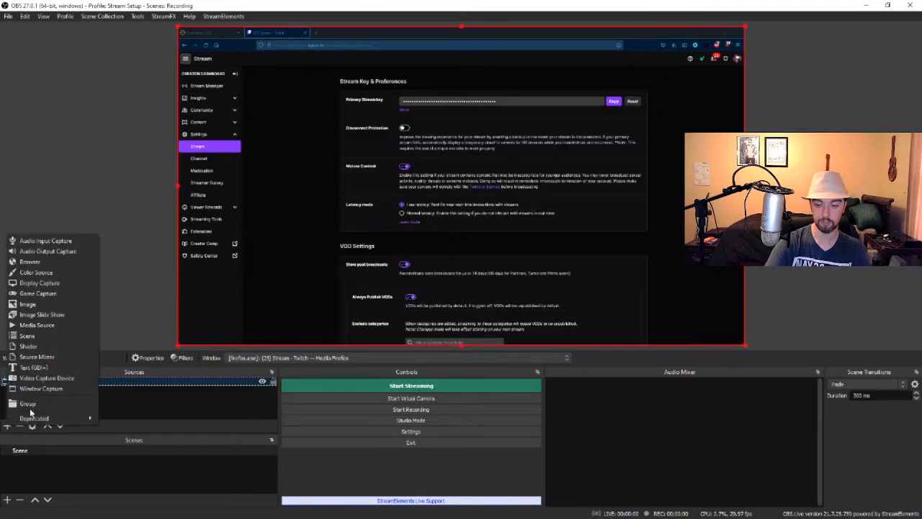
pyautogui.click(58, 242)
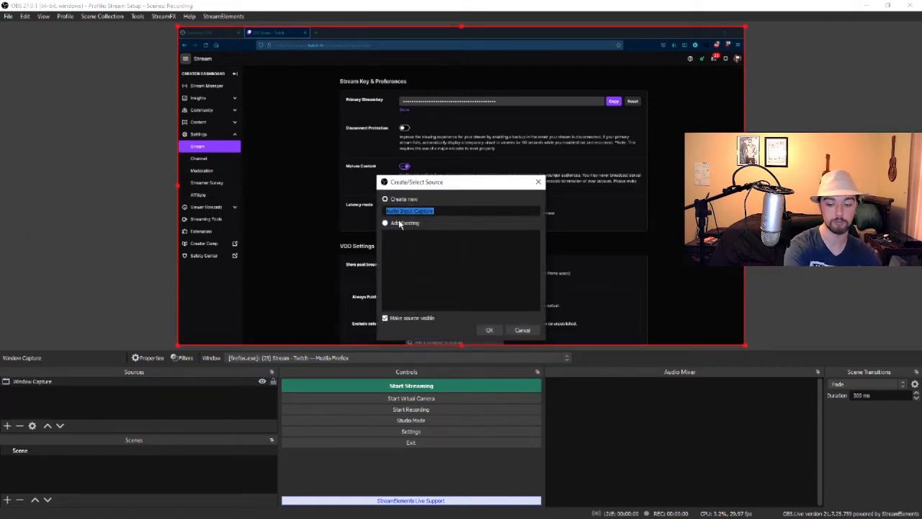
pyautogui.write('Micro')
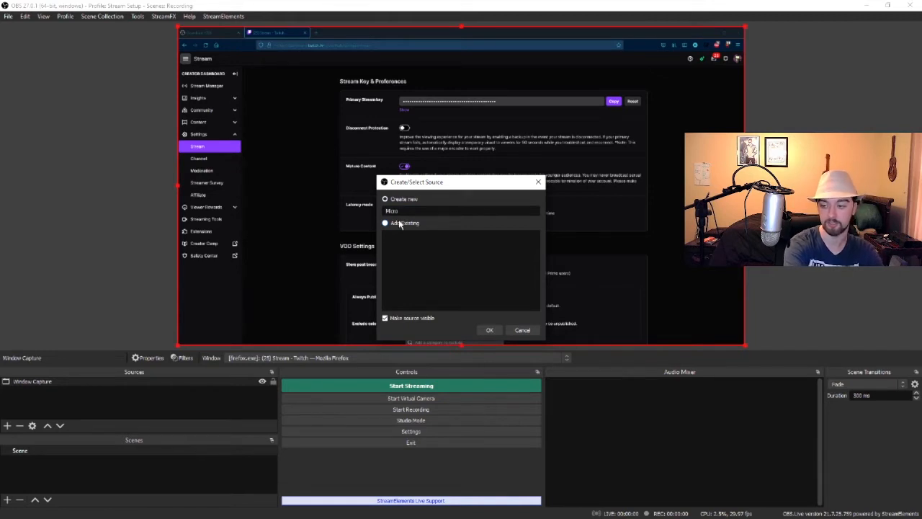
pyautogui.write('fphone')
pyautogui.press('Return')
pyautogui.click(407, 149)
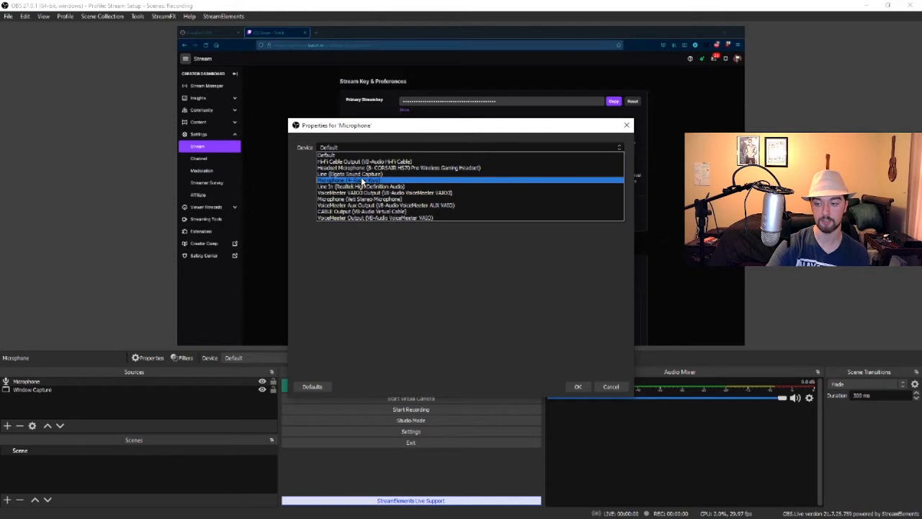
pyautogui.click(356, 180)
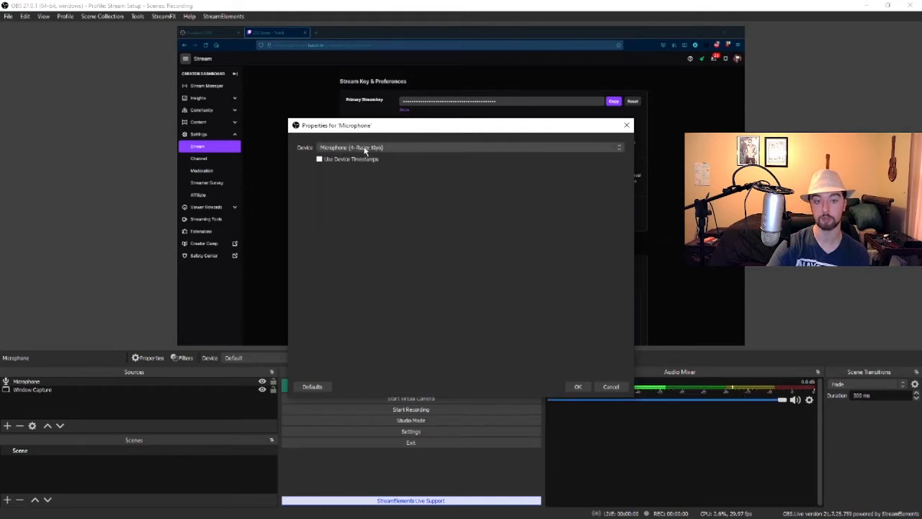
pyautogui.click(576, 386)
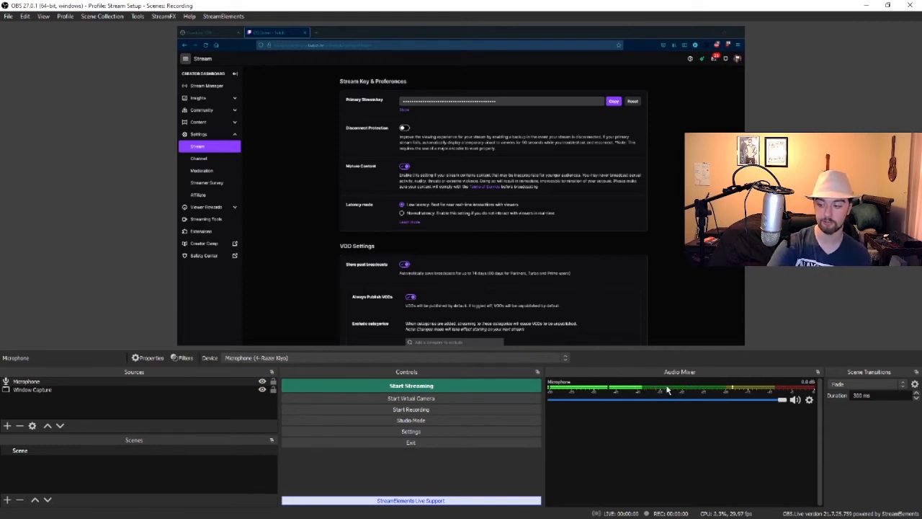
pyautogui.rightClick(726, 391)
pyautogui.click(699, 408)
pyautogui.moveTo(778, 400)
pyautogui.mouseDown()
pyautogui.moveTo(694, 400)
pyautogui.moveTo(785, 400)
pyautogui.moveTo(760, 401)
pyautogui.mouseUp()
pyautogui.rightClick(746, 389)
pyautogui.click(746, 391)
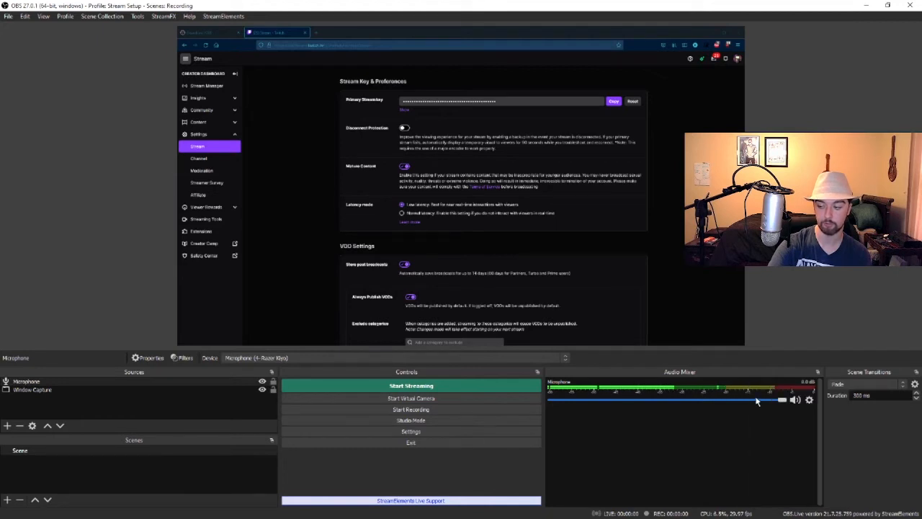
# Open the filters of the Microphone source from the audio mixer and add a Gain filter to it.
pyautogui.rightClick(685, 385)
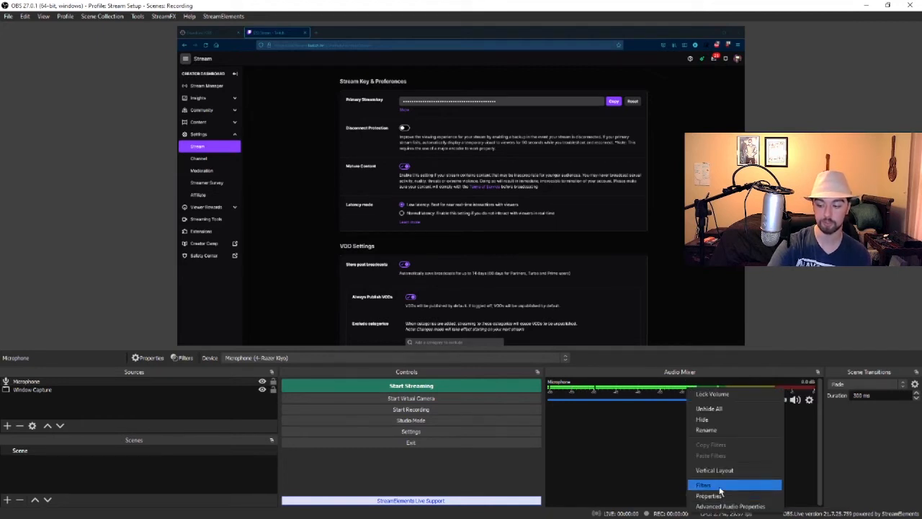
pyautogui.click(722, 490)
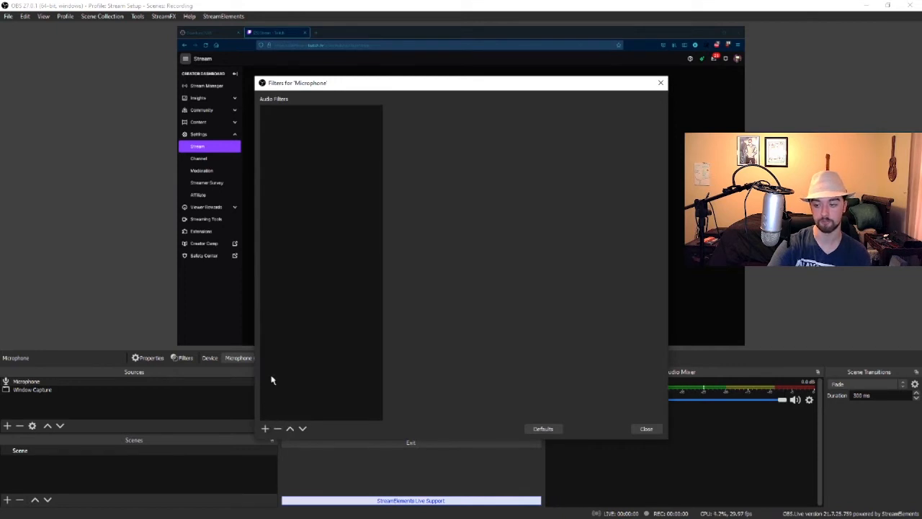
pyautogui.click(265, 428)
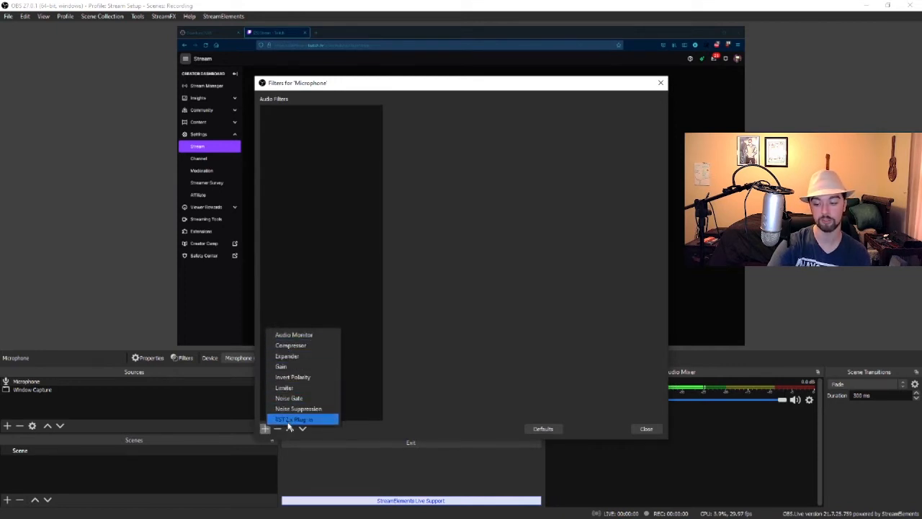
pyautogui.click(288, 365)
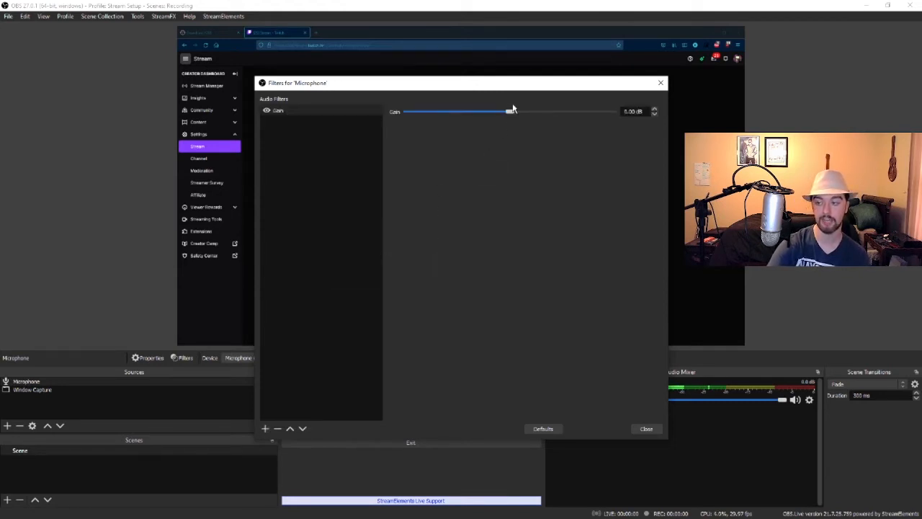
pyautogui.moveTo(508, 86); pyautogui.dragTo(424, 74)
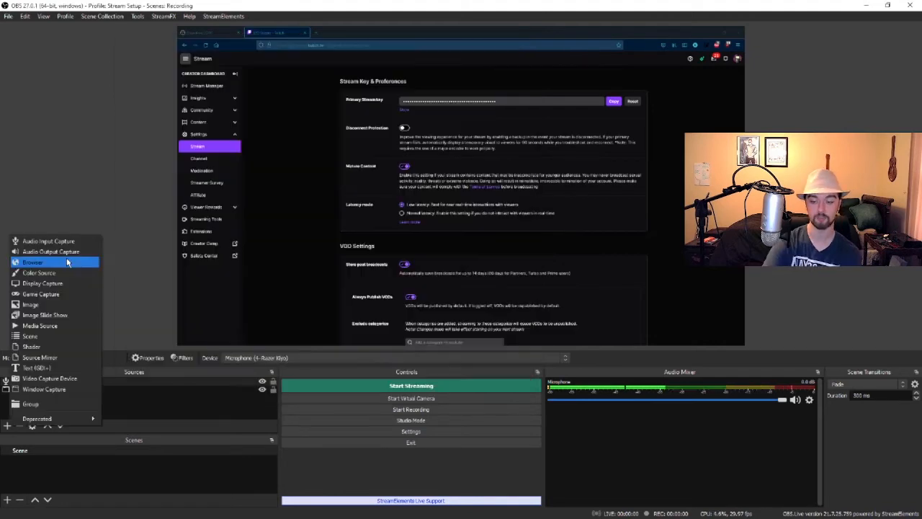
# Add a new Audio Output Capture source using the Speakers (Realtek High Definition Audio) device.
pyautogui.click(136, 187)
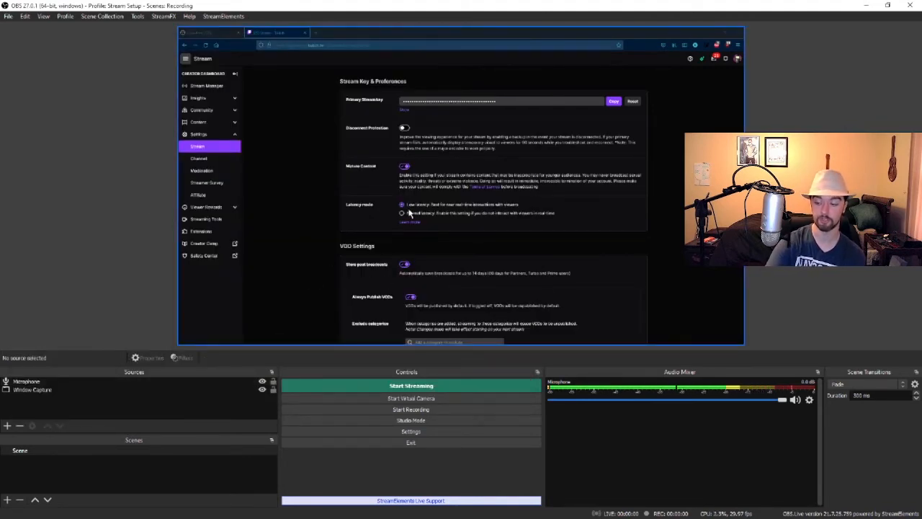
pyautogui.click(8, 426)
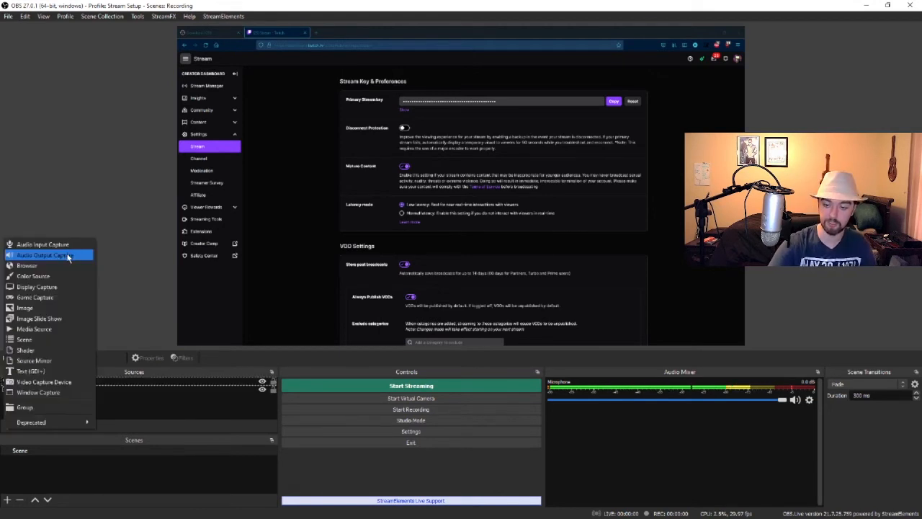
pyautogui.click(68, 259)
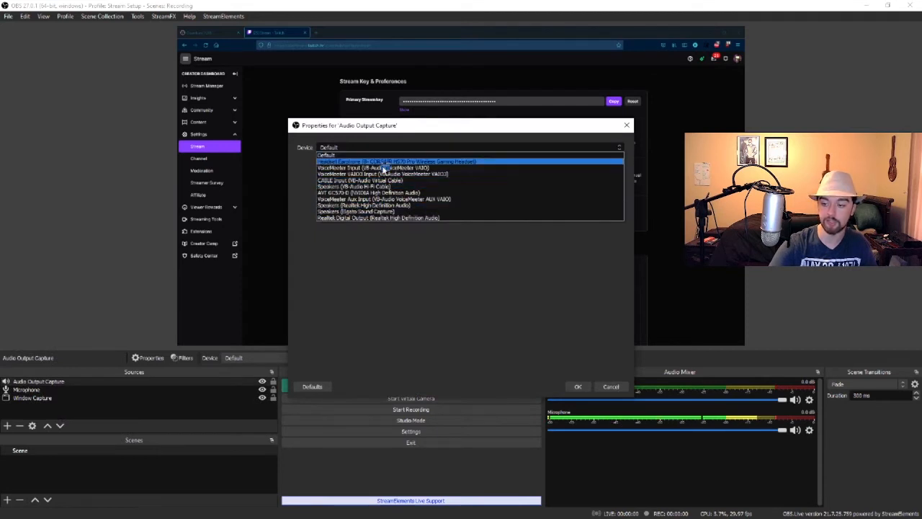
pyautogui.click(355, 205)
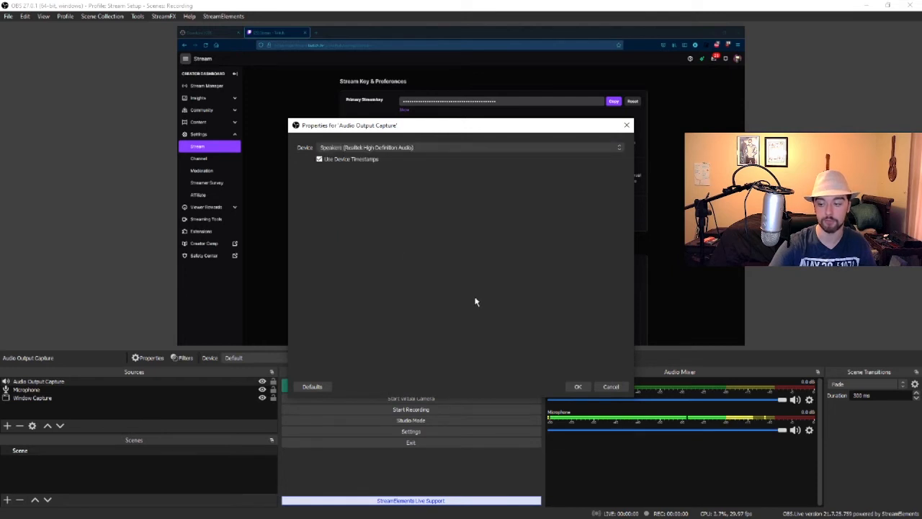
pyautogui.click(572, 387)
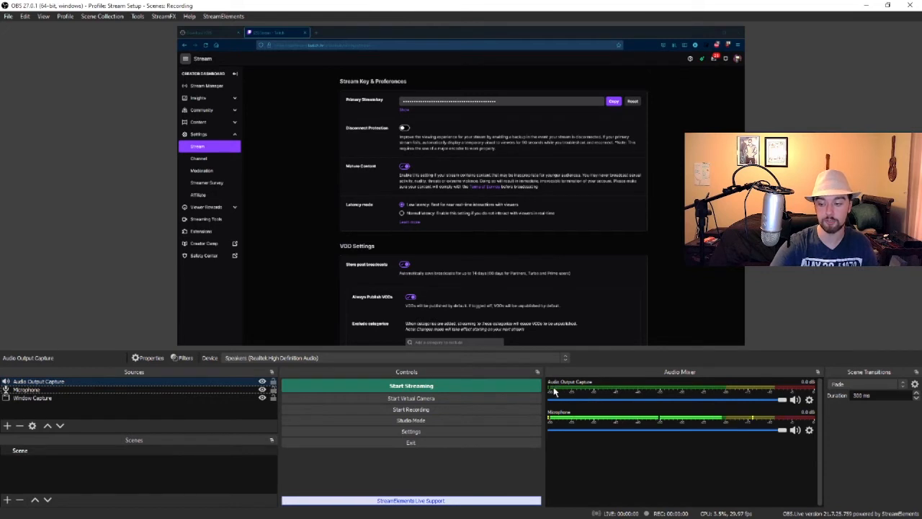
pyautogui.rightClick(33, 382)
pyautogui.click(72, 344)
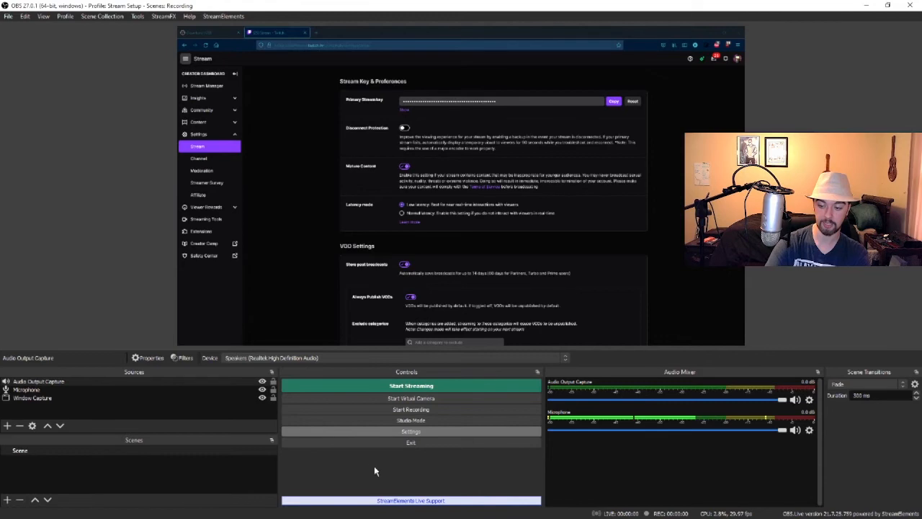
# Open the OBS settings and review the General language options and the Stream service, server and key fields.
pyautogui.click(380, 431)
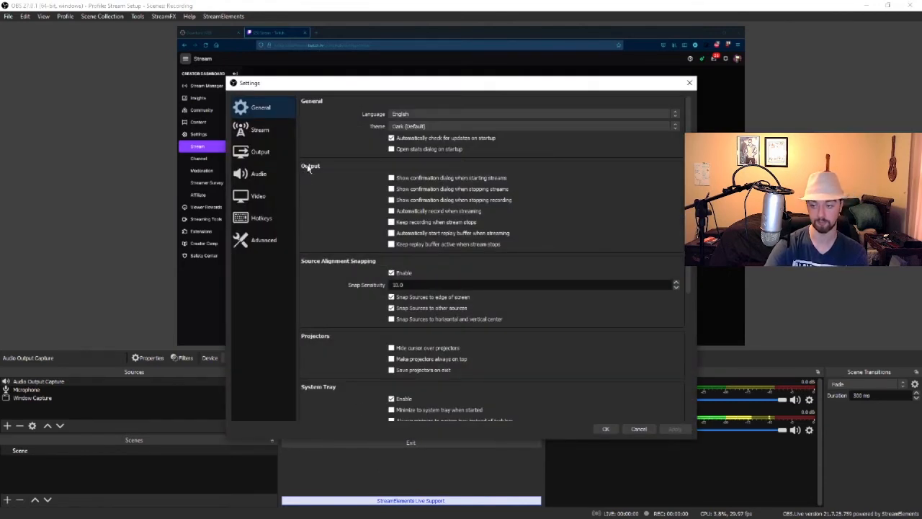
pyautogui.click(394, 113)
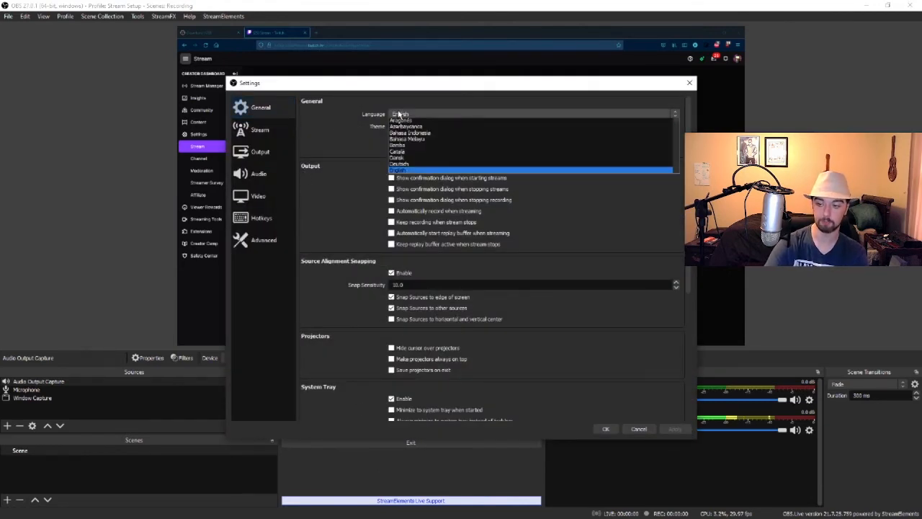
pyautogui.click(394, 114)
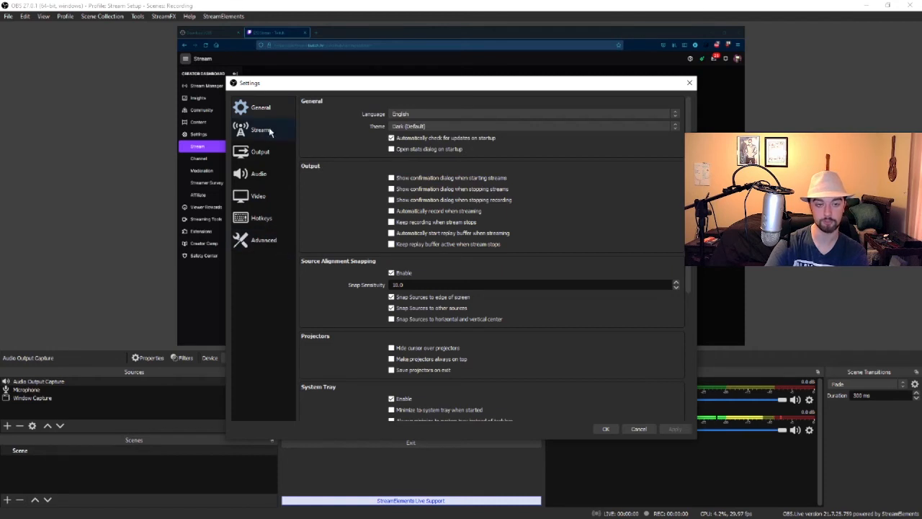
pyautogui.click(269, 132)
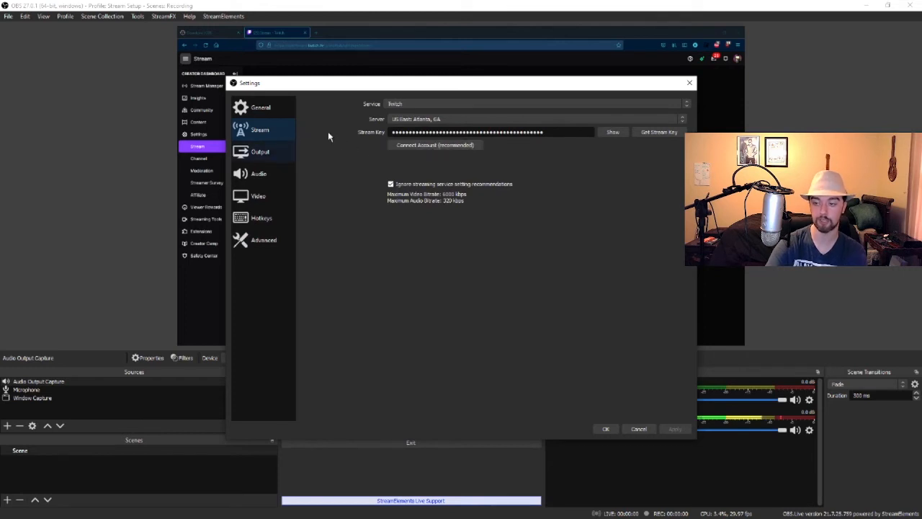
# In the output settings, set the output mode to Advanced and check the streaming encoder and rate control choices, staying with x264 and CBR.
pyautogui.click(268, 159)
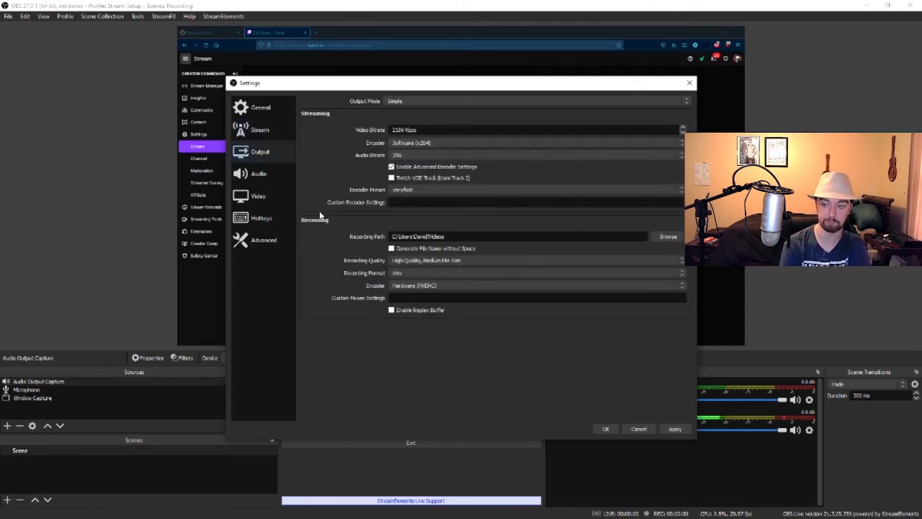
pyautogui.click(415, 100)
pyautogui.click(403, 113)
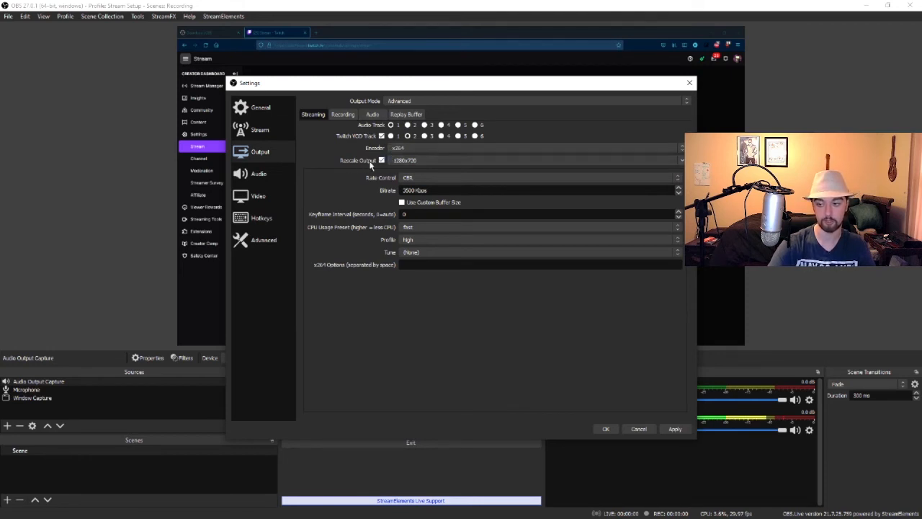
pyautogui.click(418, 147)
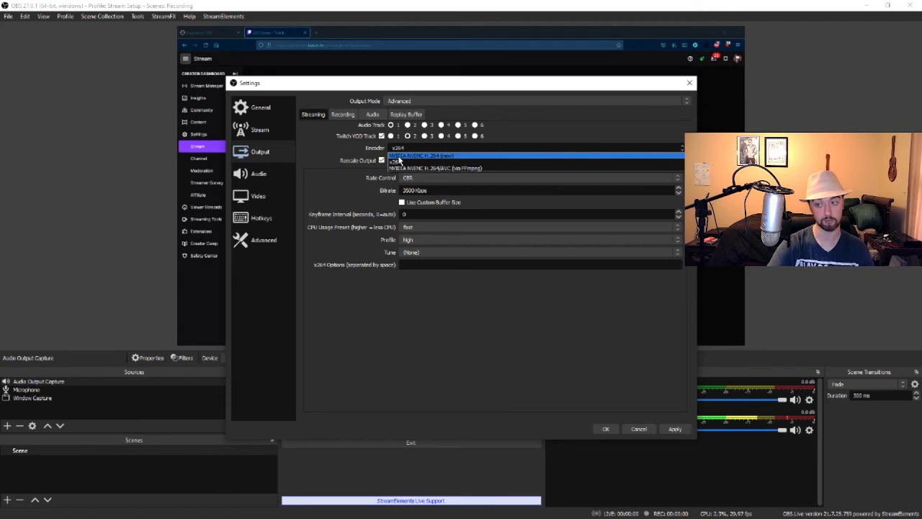
pyautogui.click(400, 162)
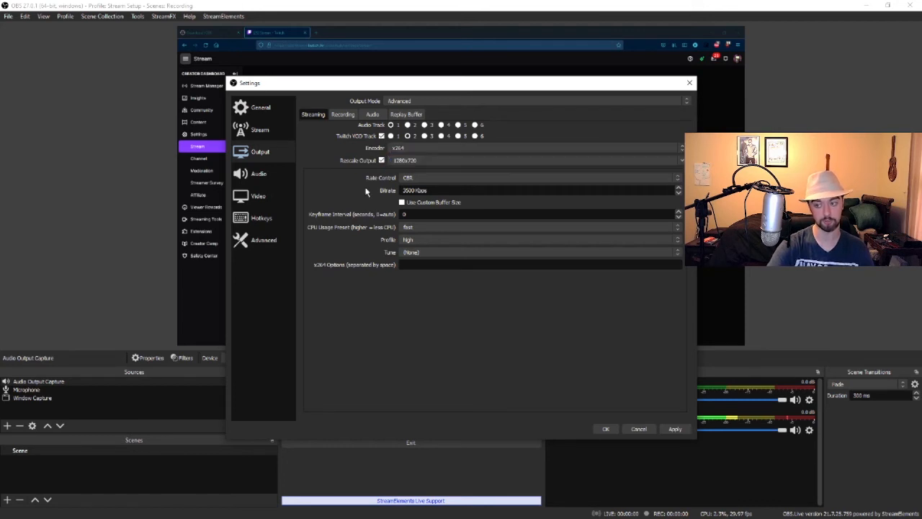
pyautogui.click(422, 177)
pyautogui.click(419, 180)
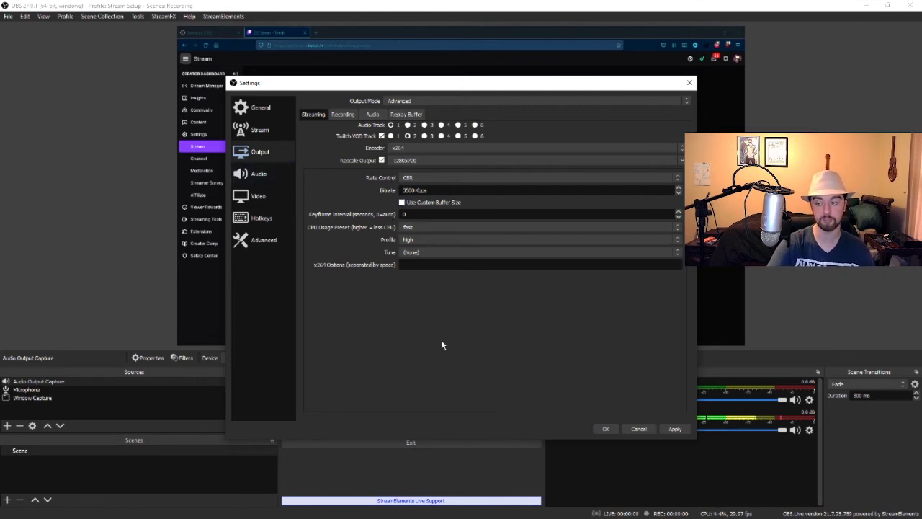
# Review the Desktop Audio and Mic/Auxiliary Audio device options in the audio settings, and close the settings without saving.
pyautogui.click(274, 244)
pyautogui.click(276, 174)
pyautogui.scroll(-1, 376, 206)
pyautogui.scroll(1, 372, 175)
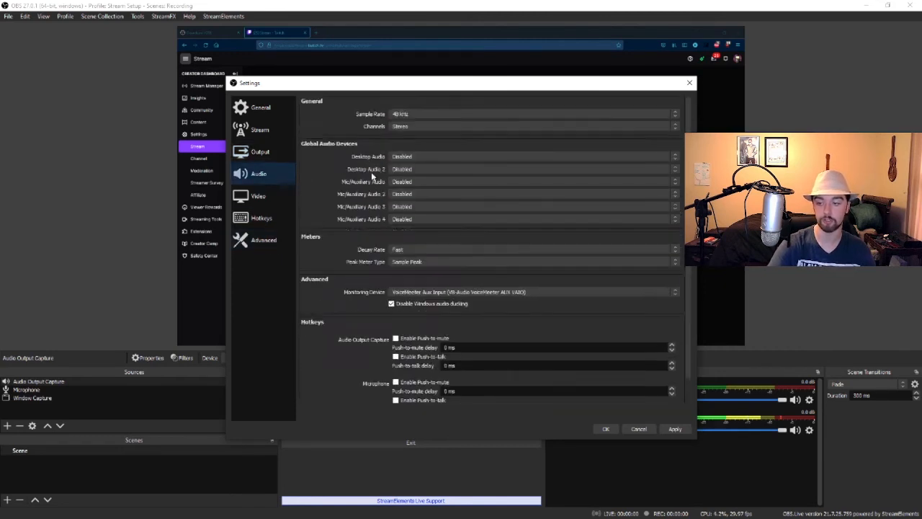
pyautogui.click(404, 155)
pyautogui.click(405, 164)
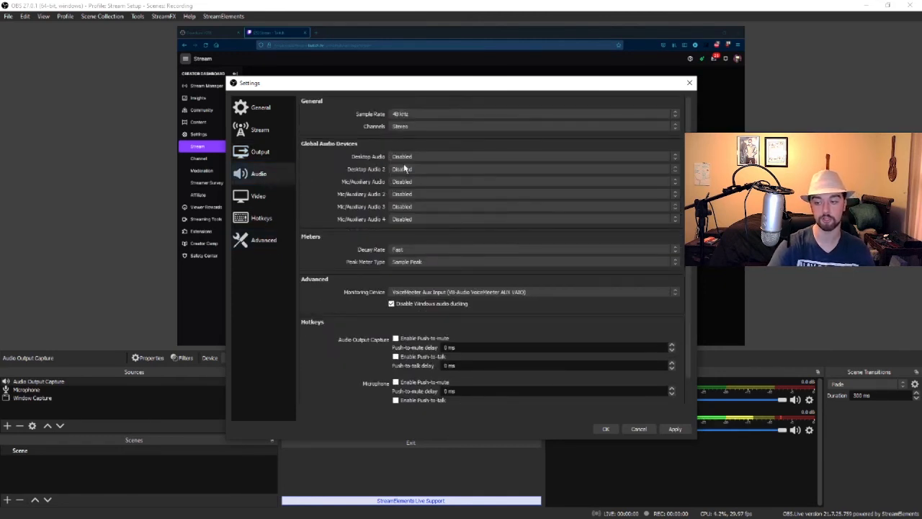
pyautogui.click(402, 181)
pyautogui.click(404, 184)
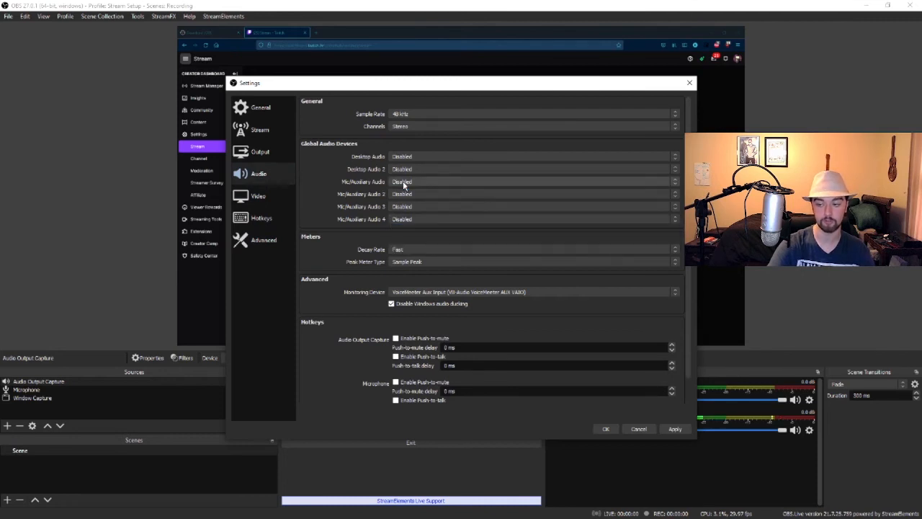
pyautogui.click(398, 181)
pyautogui.click(400, 182)
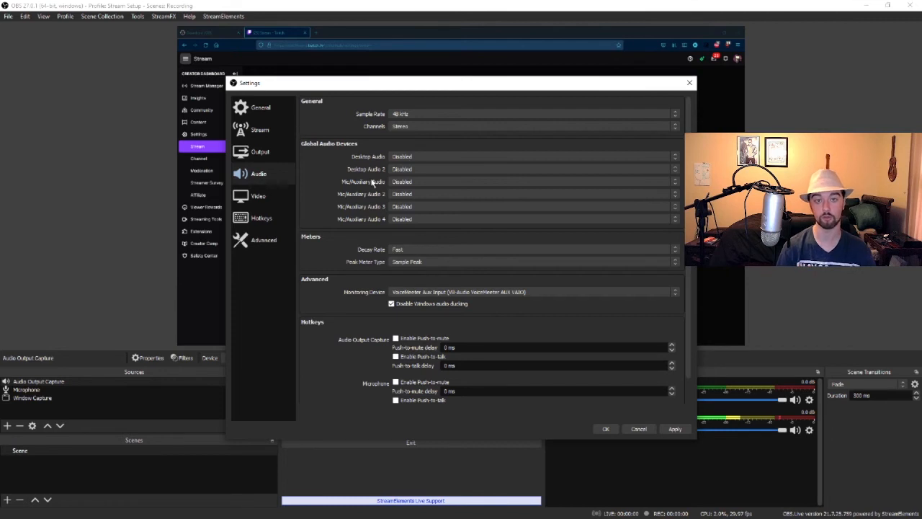
pyautogui.click(632, 430)
# Try adding a Video Capture Device source named webcam with USB Video Device as the device, and dismiss its properties.
pyautogui.click(6, 426)
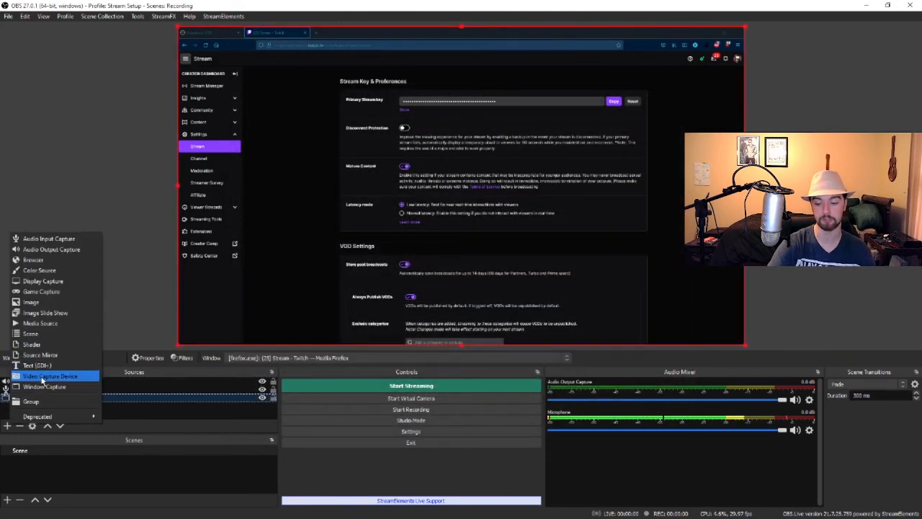
pyautogui.click(42, 376)
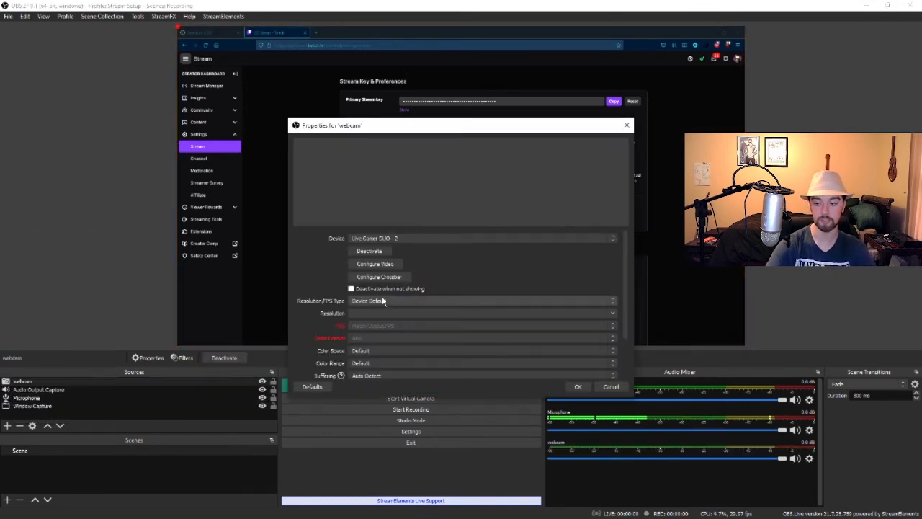
pyautogui.click(402, 238)
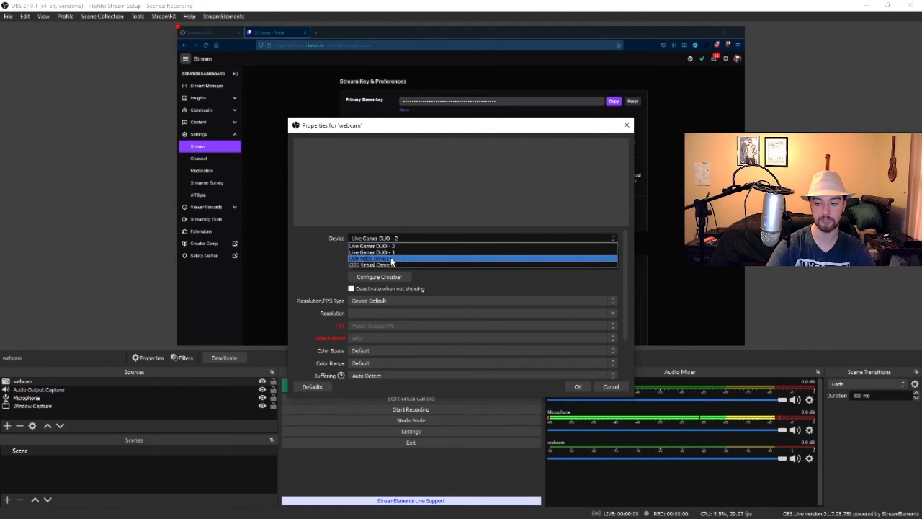
pyautogui.click(391, 260)
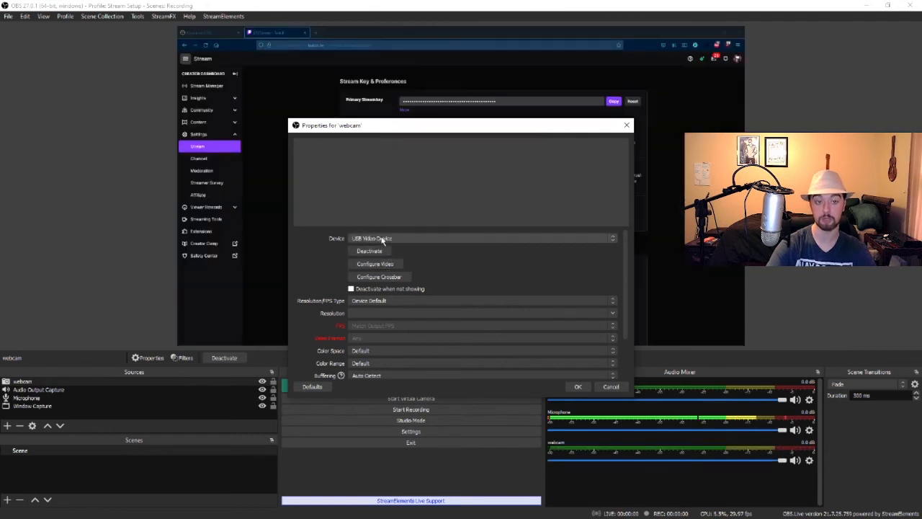
pyautogui.click(383, 240)
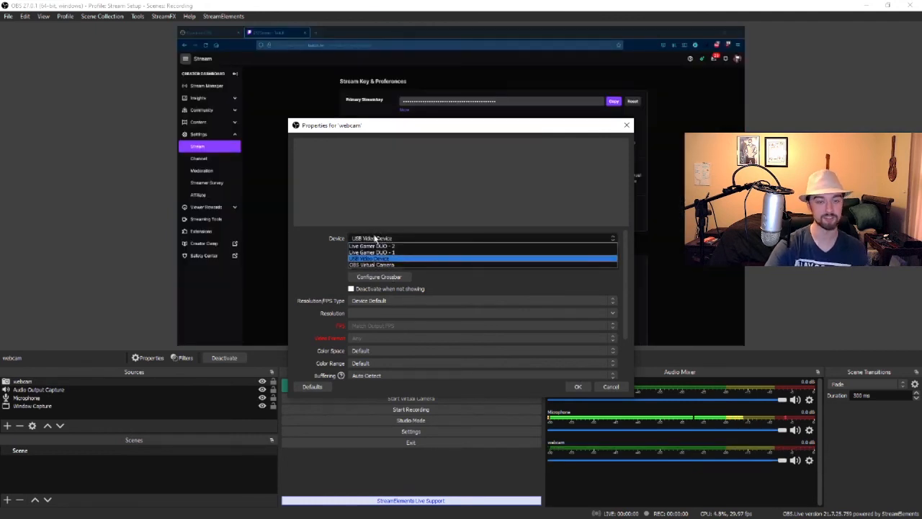
pyautogui.click(609, 386)
# Remove the webcam source from the scene.
pyautogui.click(96, 397)
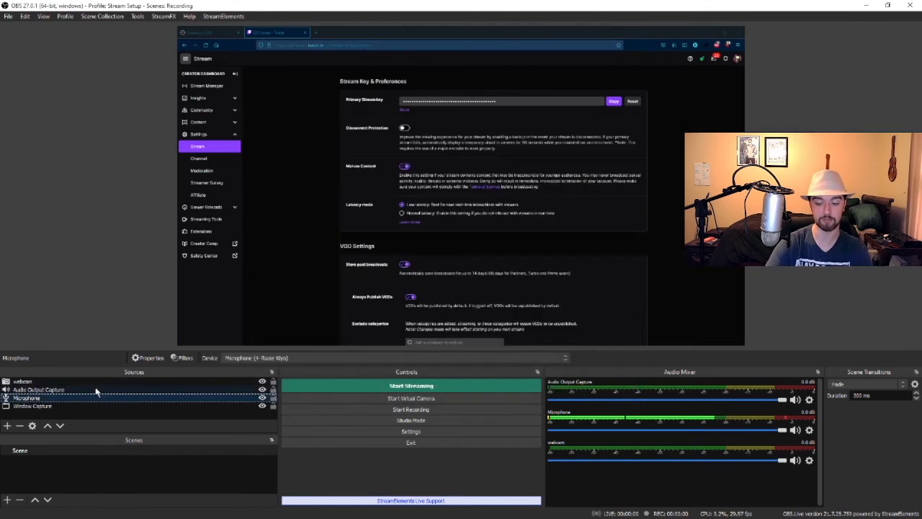
pyautogui.click(97, 382)
pyautogui.press('Delete')
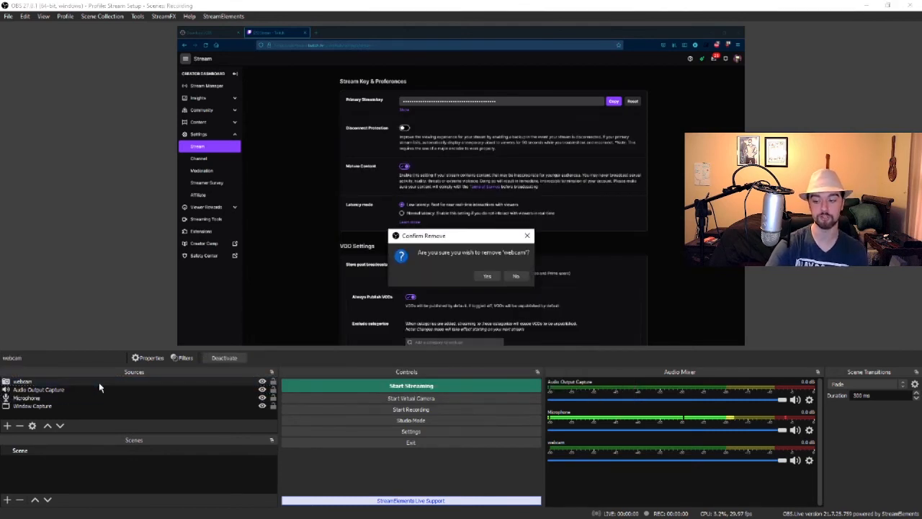
pyautogui.click(487, 277)
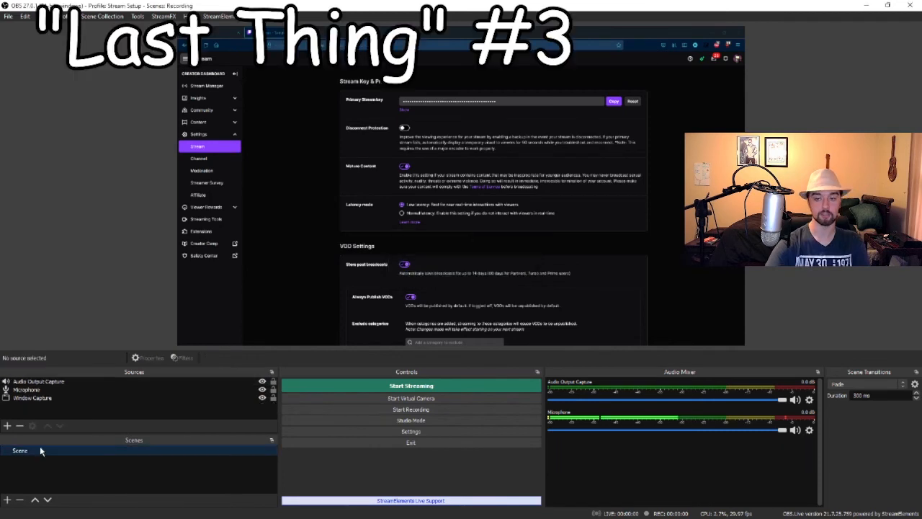
# Add a new scene named BRB and switch back to the original scene.
pyautogui.click(8, 498)
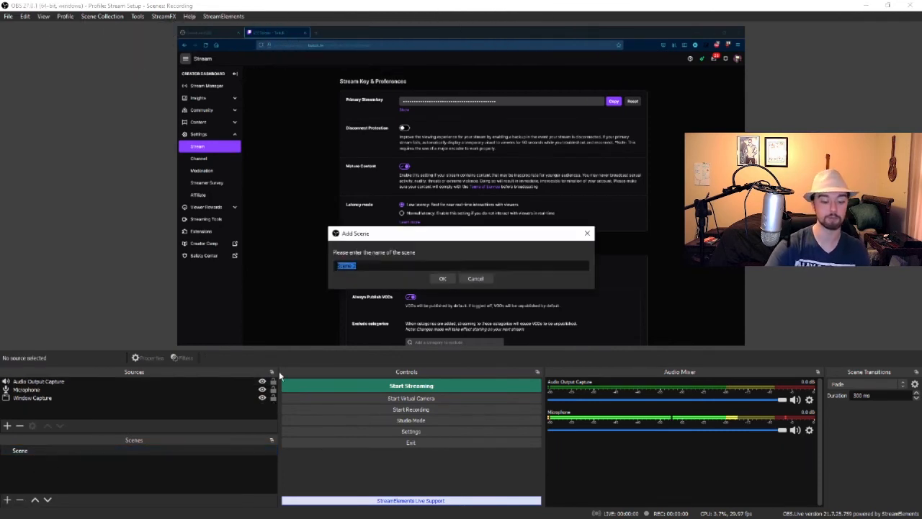
pyautogui.write('BRB')
pyautogui.press('Return')
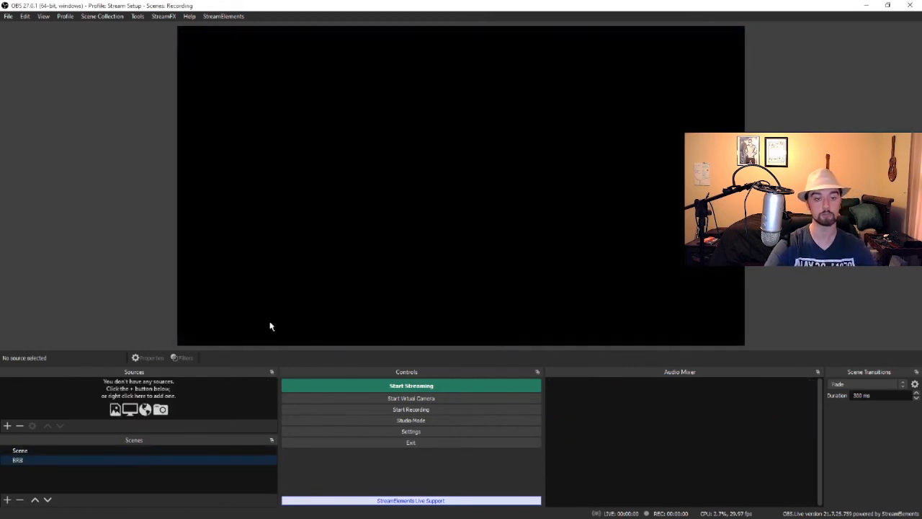
pyautogui.click(66, 453)
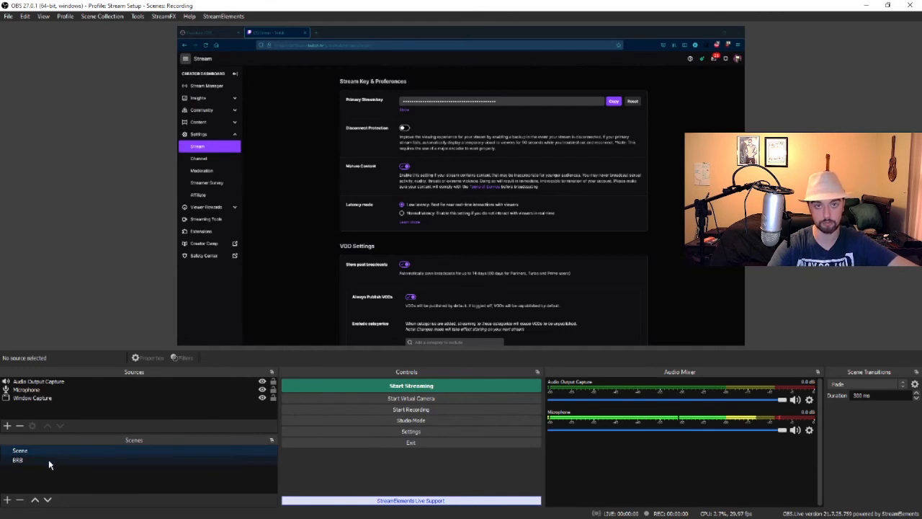
# In the BRB scene, add a new Text (GDI+) source with the text BRB.
pyautogui.click(48, 460)
pyautogui.click(7, 425)
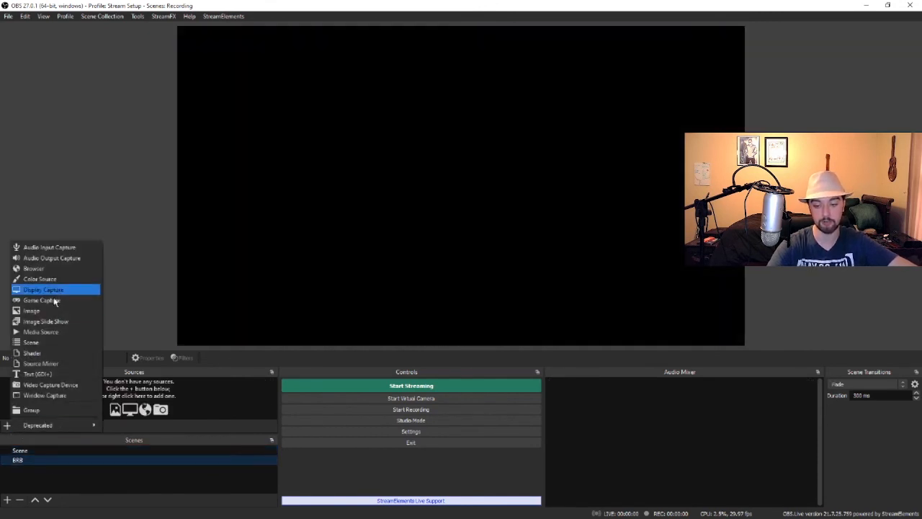
pyautogui.click(38, 374)
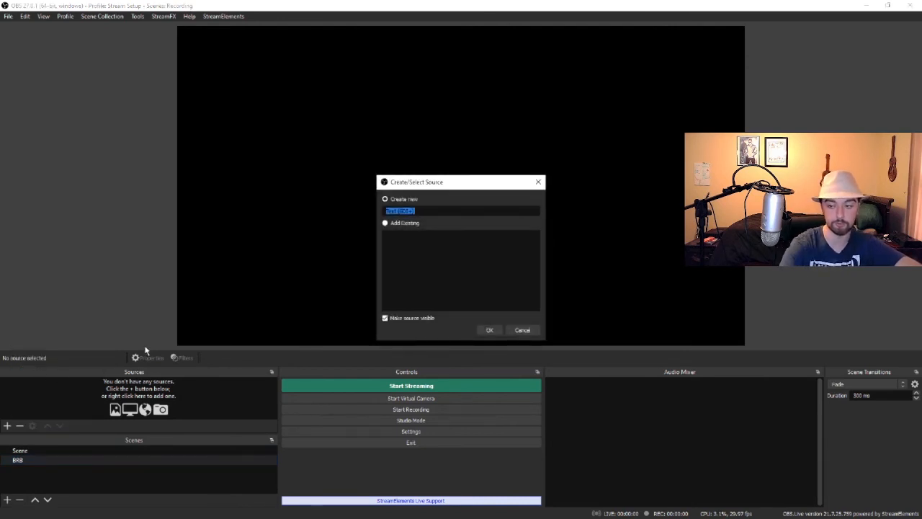
pyautogui.click(487, 331)
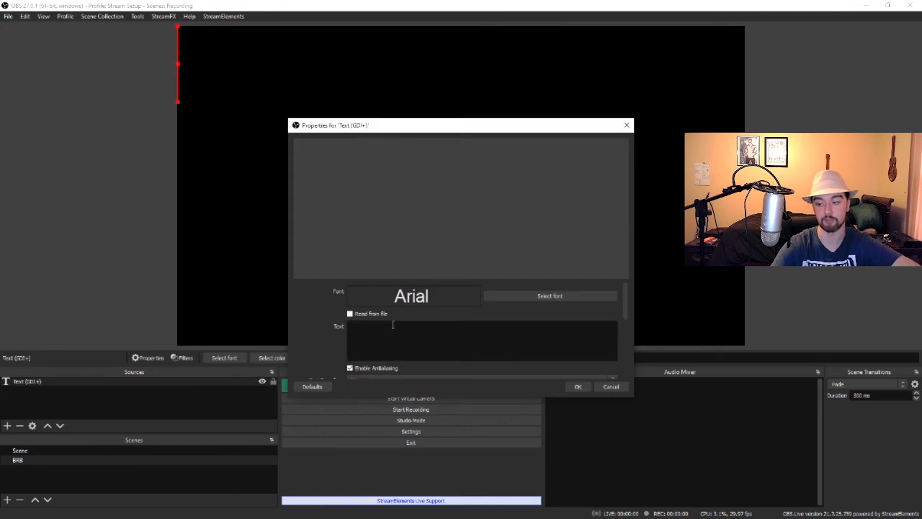
pyautogui.write('BRB')
pyautogui.click(576, 387)
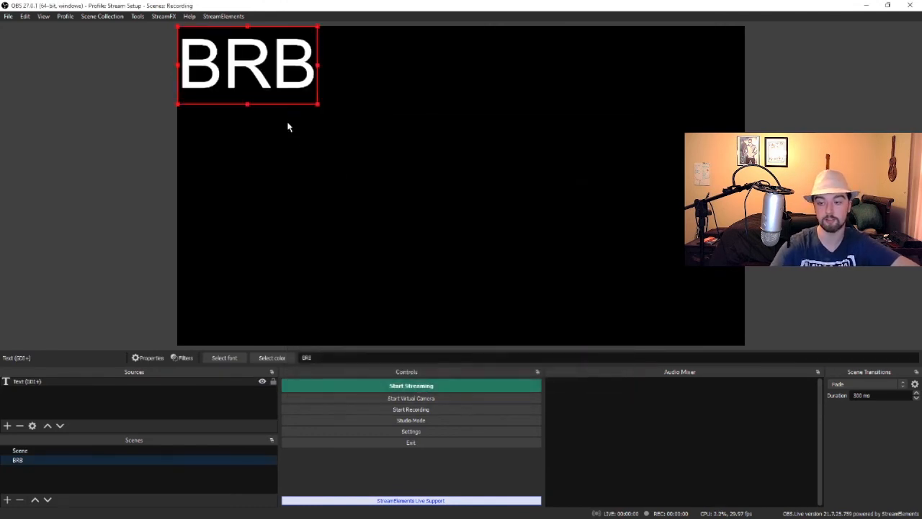
# Move the BRB text to about the middle of the canvas, and switch back to the original scene.
pyautogui.moveTo(292, 88); pyautogui.dragTo(496, 198)
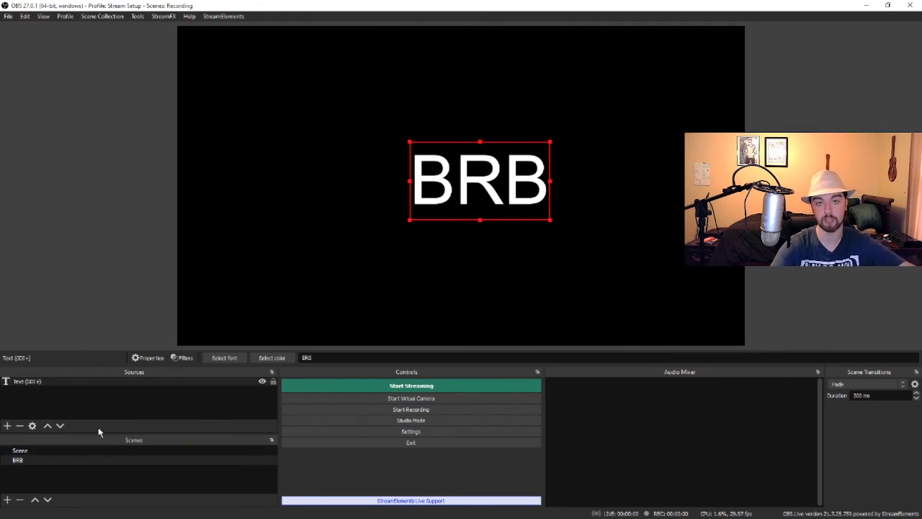
pyautogui.click(76, 461)
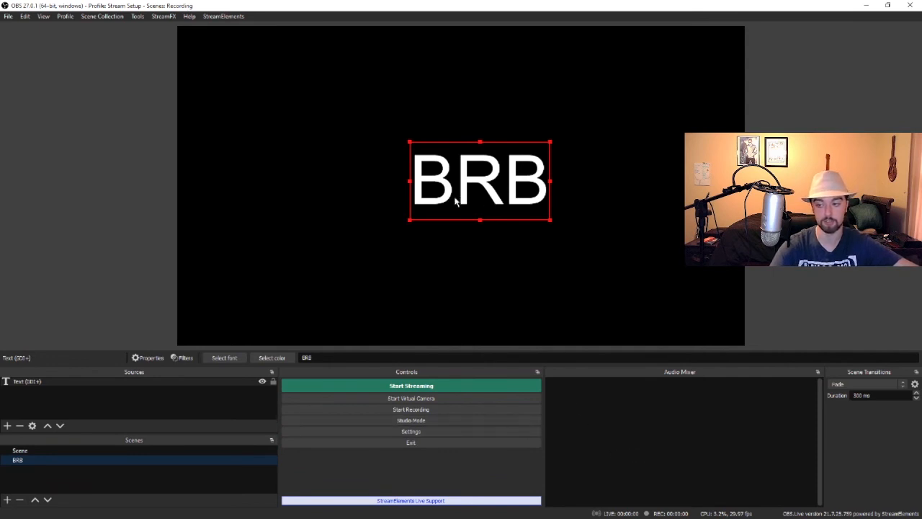
pyautogui.click(65, 452)
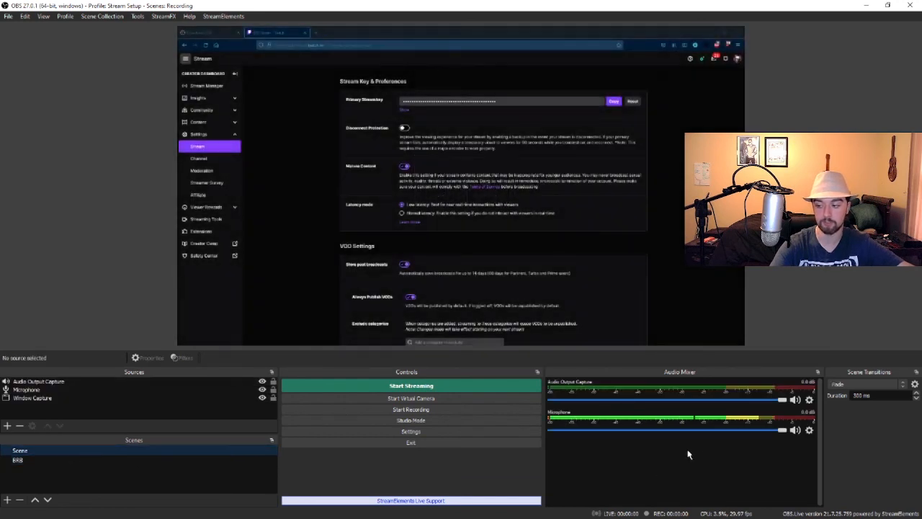